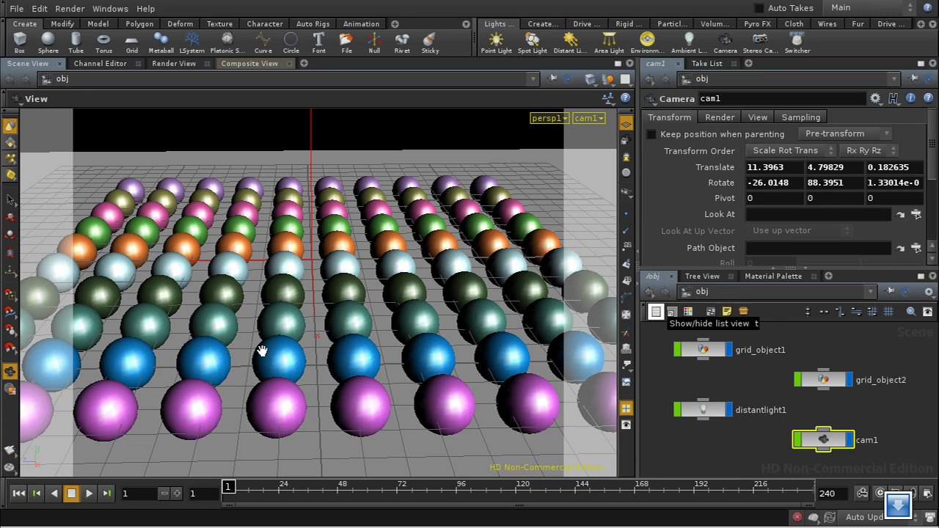
Step: Switch the network to the out context and add a Mantra render node
left_click(775, 294)
left_click(782, 360)
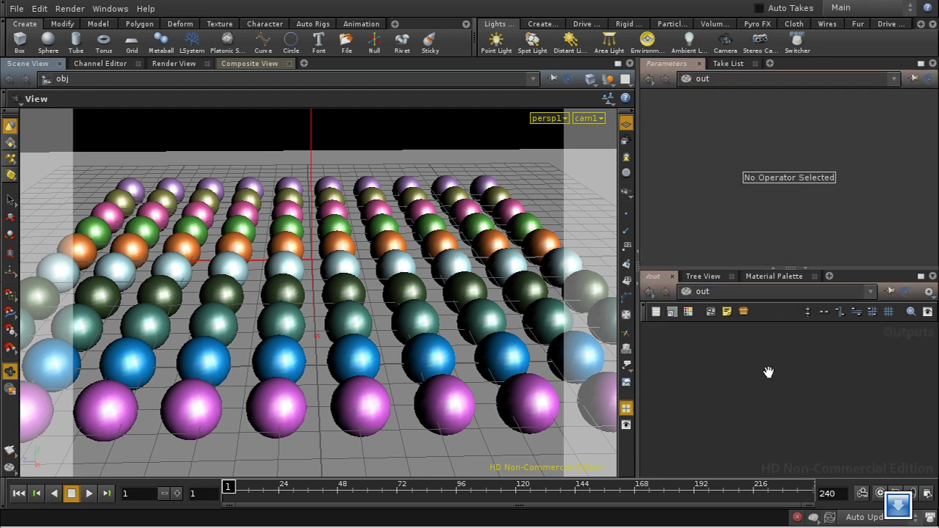
key("Tab")
type("Mantra")
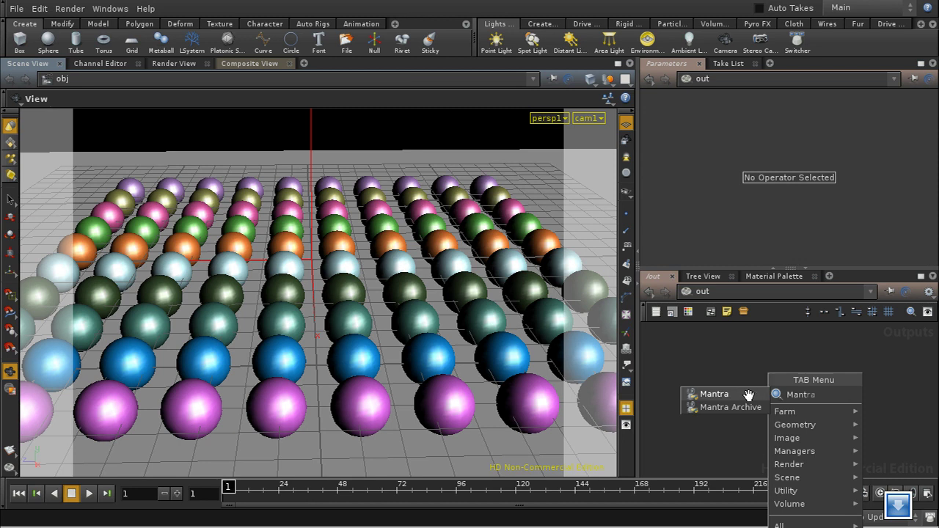
left_click(748, 394)
left_click(775, 391)
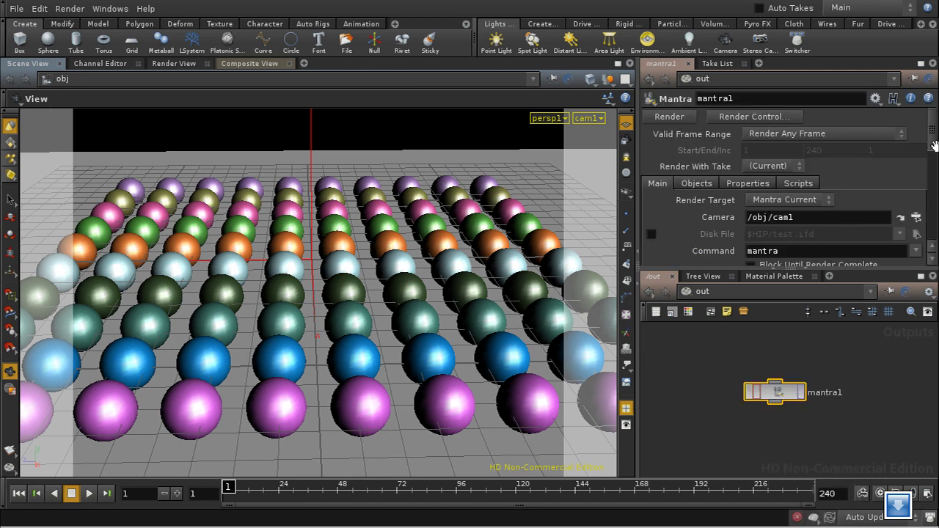
Step: Add one extra image plane in the Mantra node's output properties
left_click(748, 184)
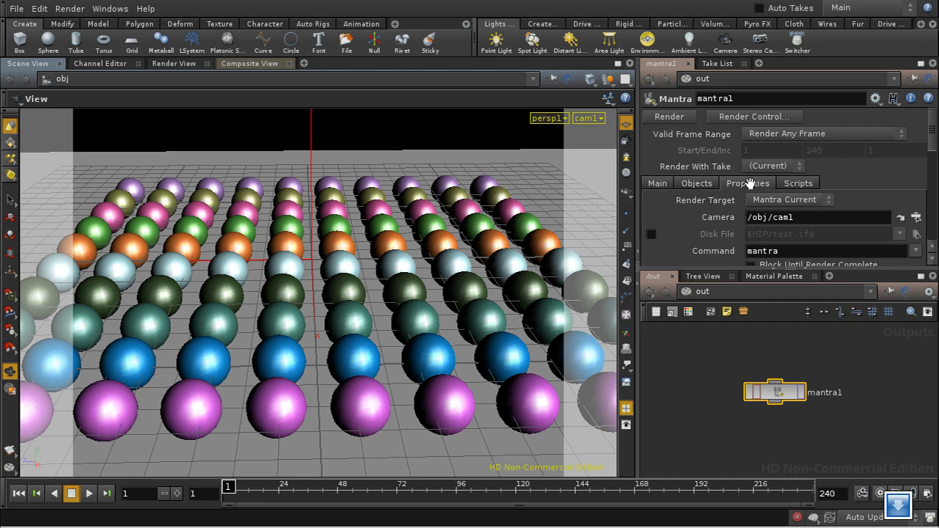
scroll(930, 119, "down", 1)
scroll(930, 119, "down", 2)
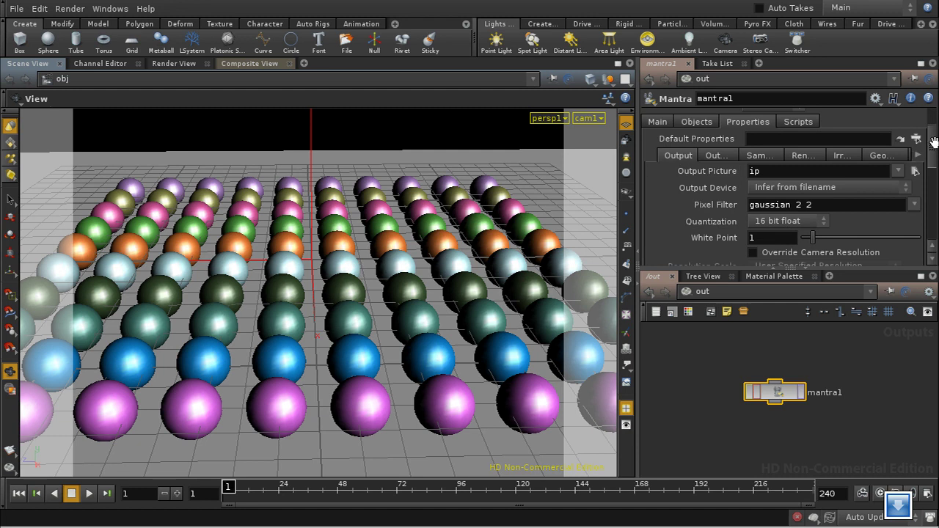
scroll(910, 181, "down", 4)
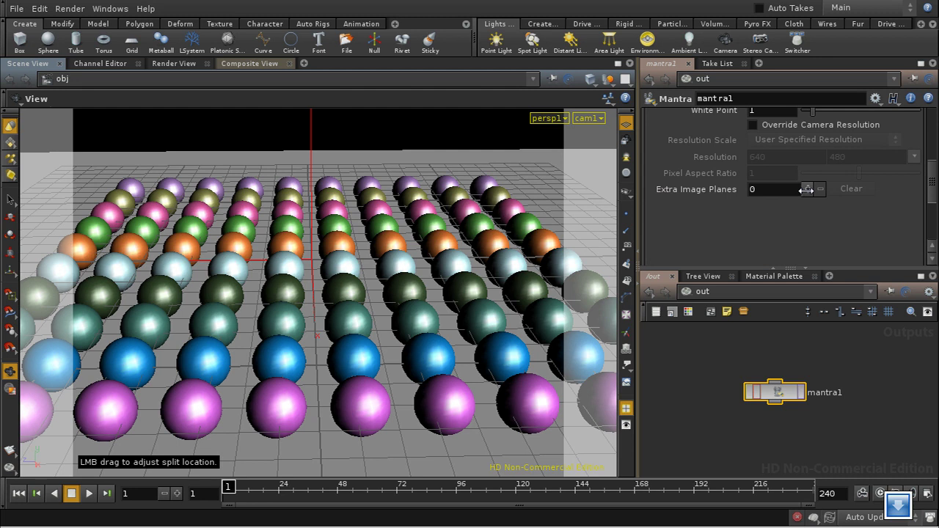
left_click(807, 186)
Step: Set the VEX variable of the first extra image plane to Pz
scroll(929, 189, "down", 2)
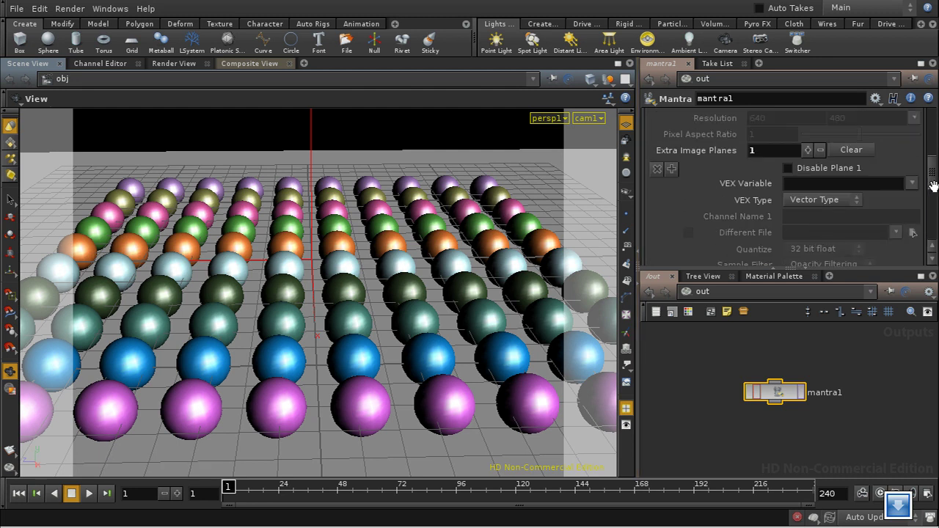
scroll(932, 188, "down", 6)
scroll(932, 192, "up", 4)
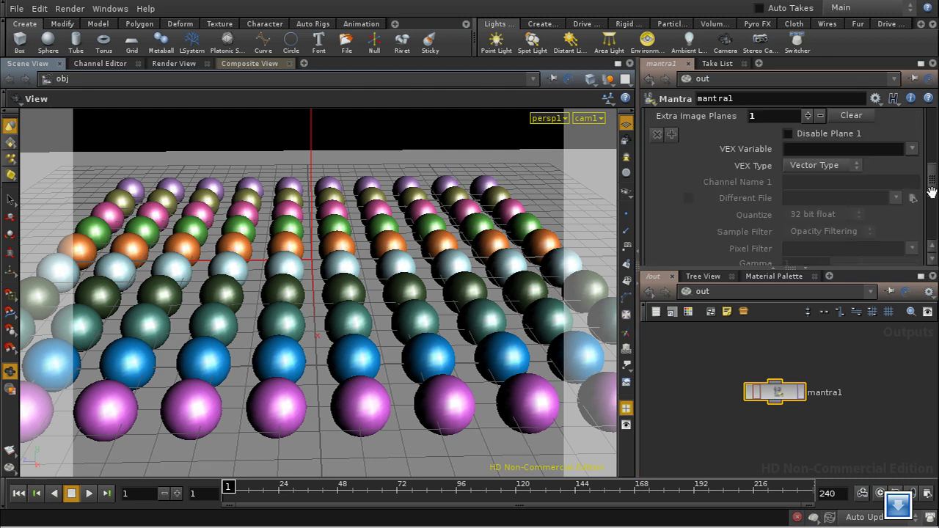
scroll(932, 189, "up", 1)
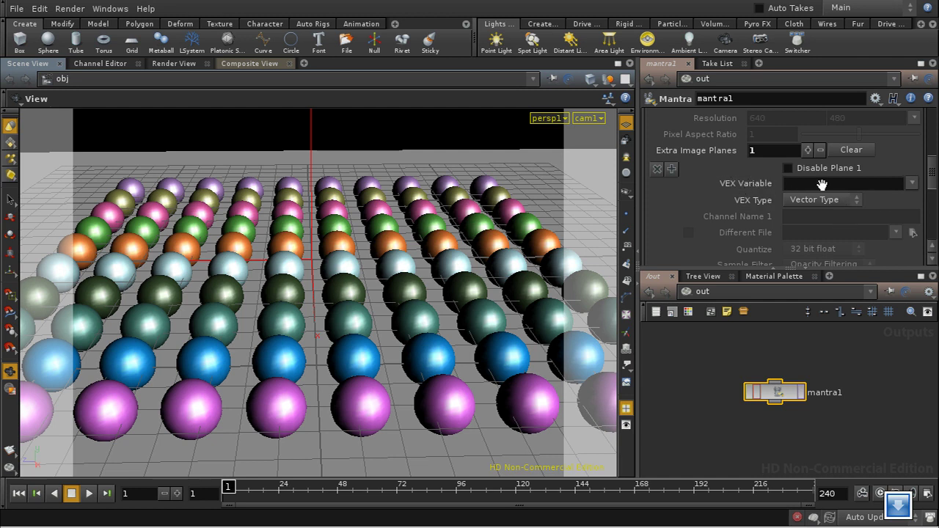
left_click(910, 183)
left_click(847, 251)
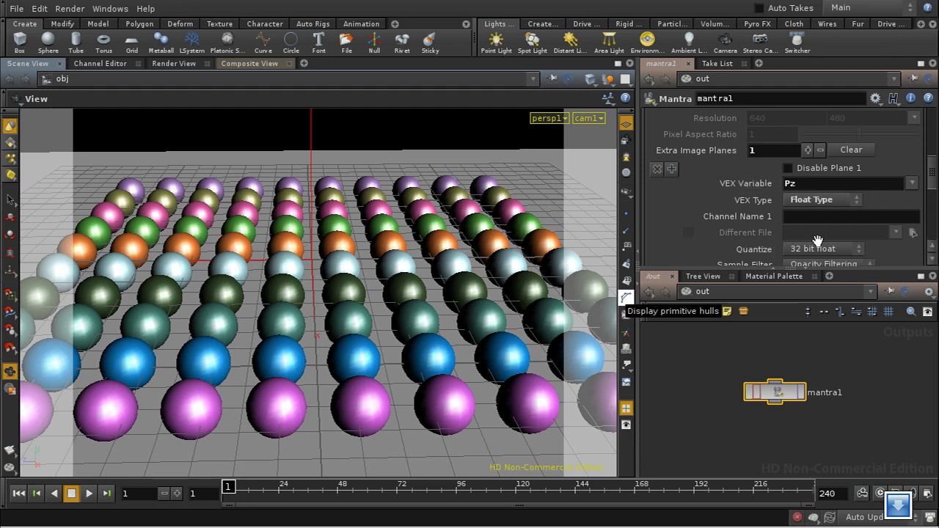
Step: Render the mantra1 node using the node's own range, output and resolution settings
scroll(934, 172, "down", 2)
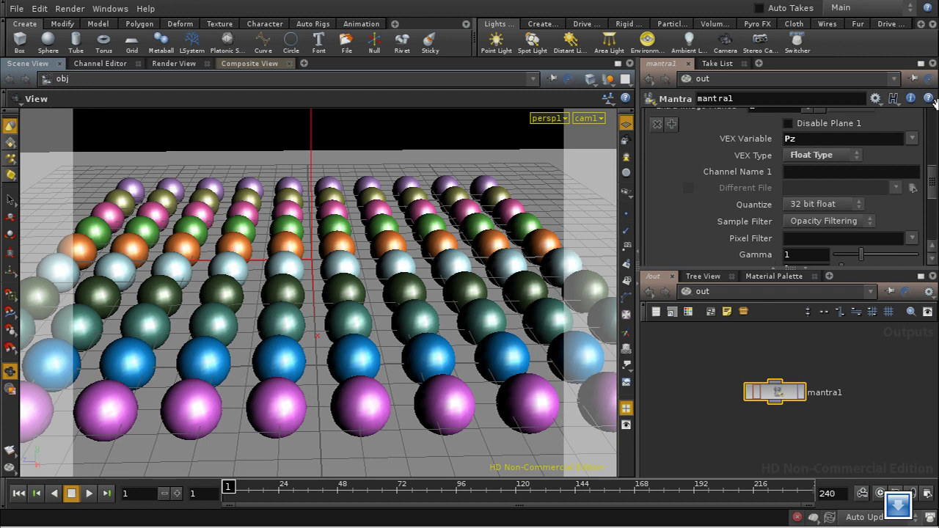
scroll(934, 170, "down", 1)
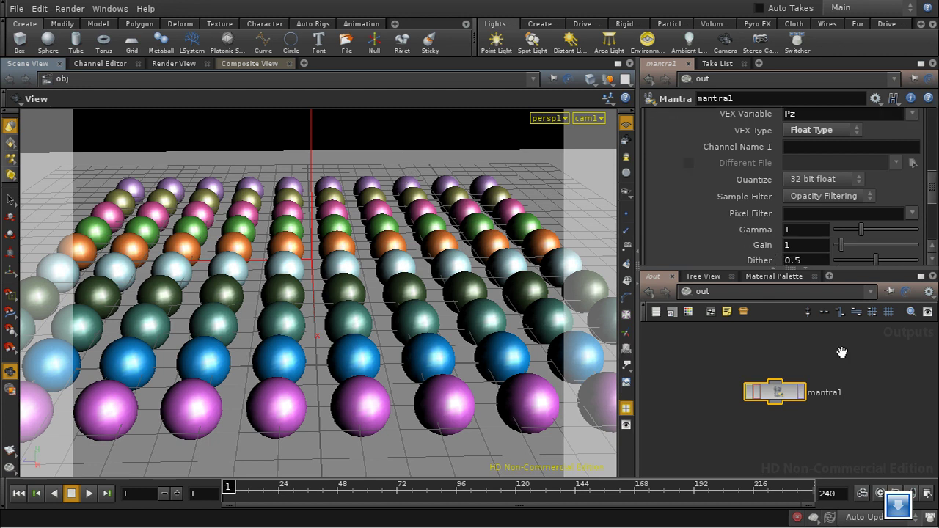
left_click(804, 391)
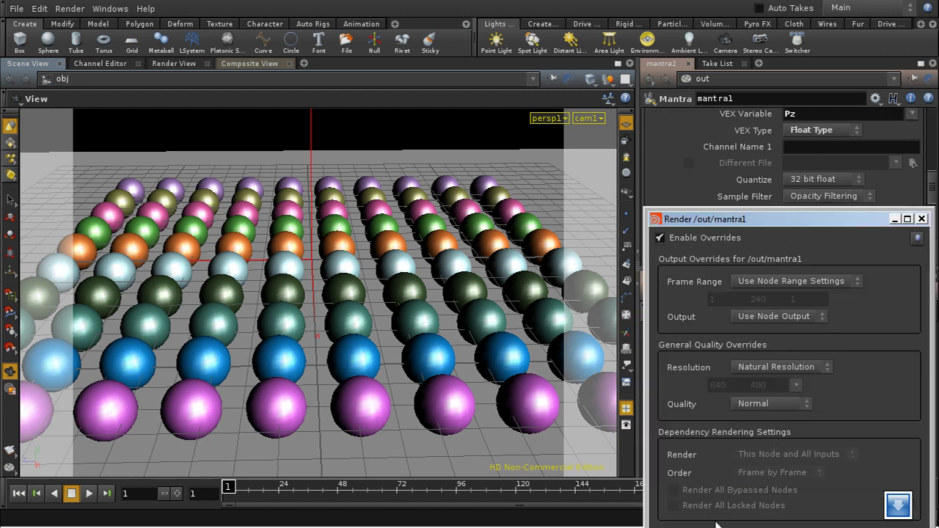
key("Escape")
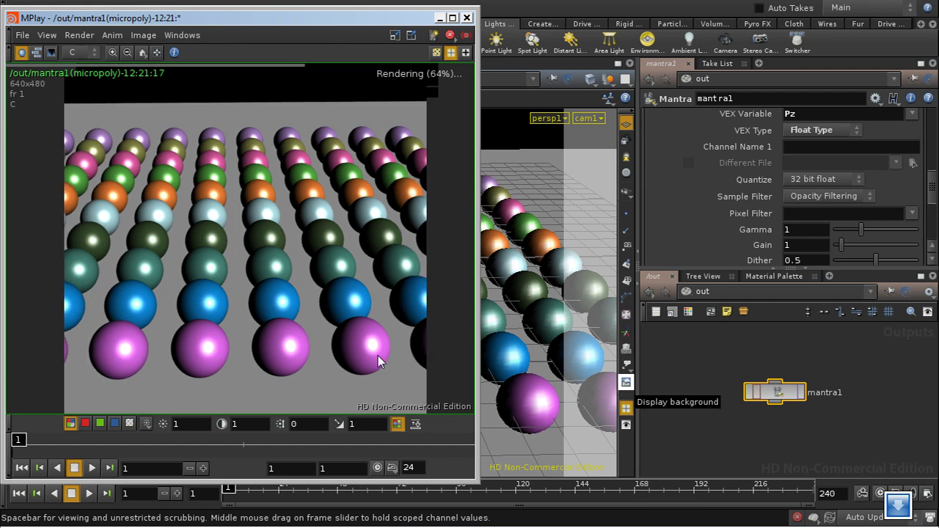
Step: View the render's Pz plane, return to the C plane and examine a blue sphere's edge up close
left_click(90, 54)
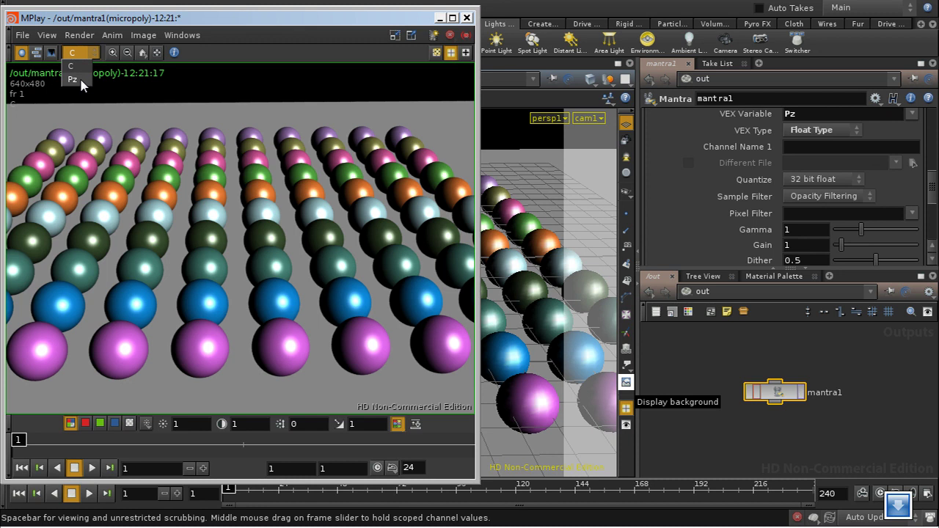
left_click(73, 79)
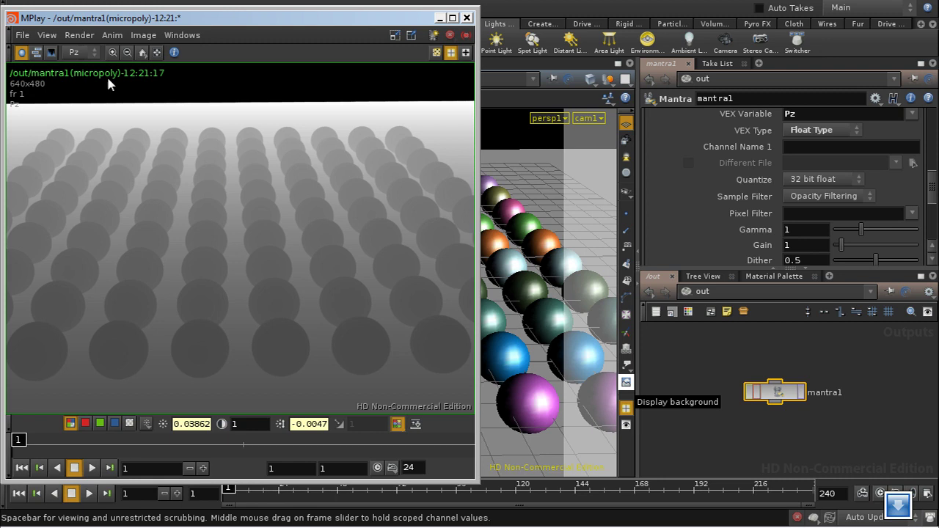
left_click(77, 52)
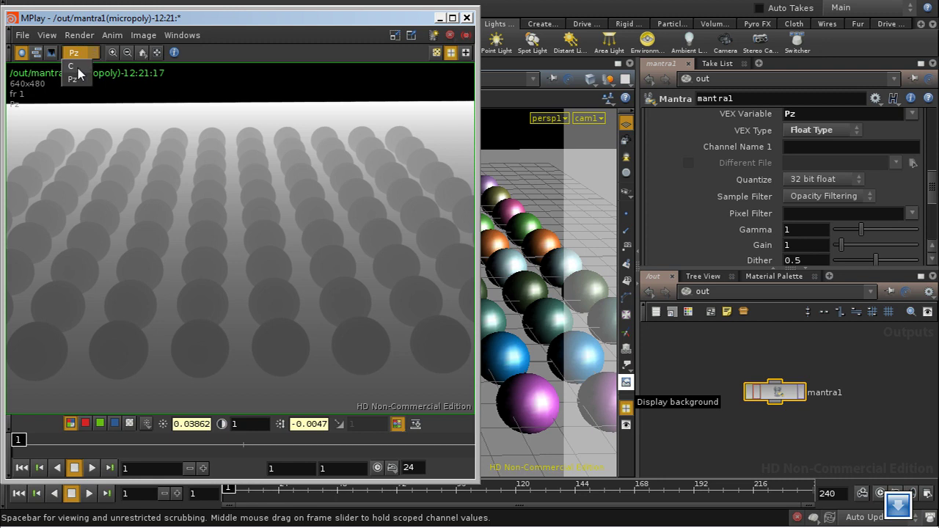
left_click(76, 67)
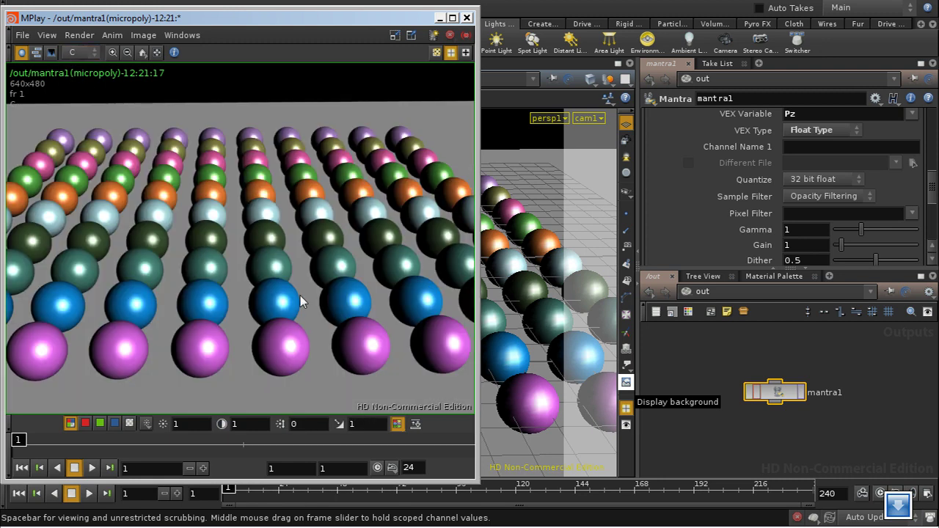
scroll(301, 301, "up", 8)
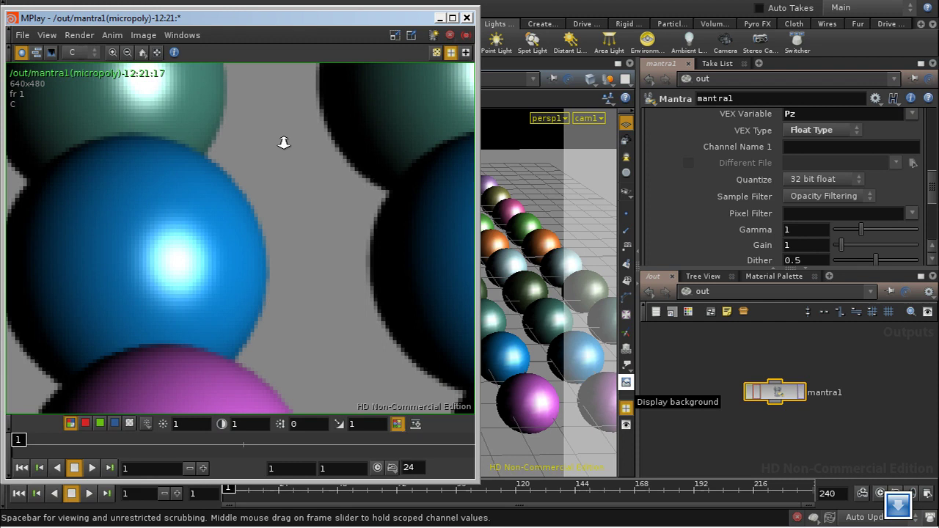
scroll(256, 195, "up", 4)
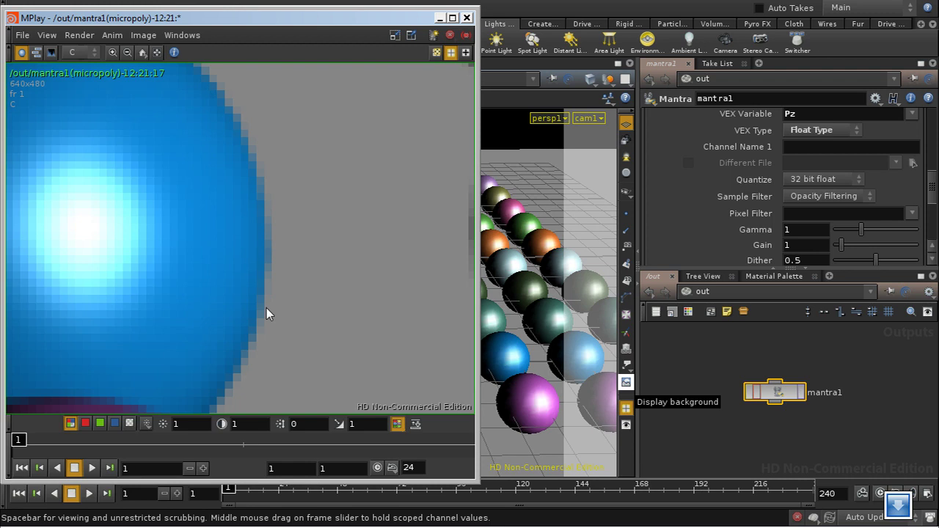
Step: Check the Mantra node's pixel sampling settings and examine the same sphere edge in the Pz plane
left_click_drag(931, 195, 932, 175)
left_click(770, 193)
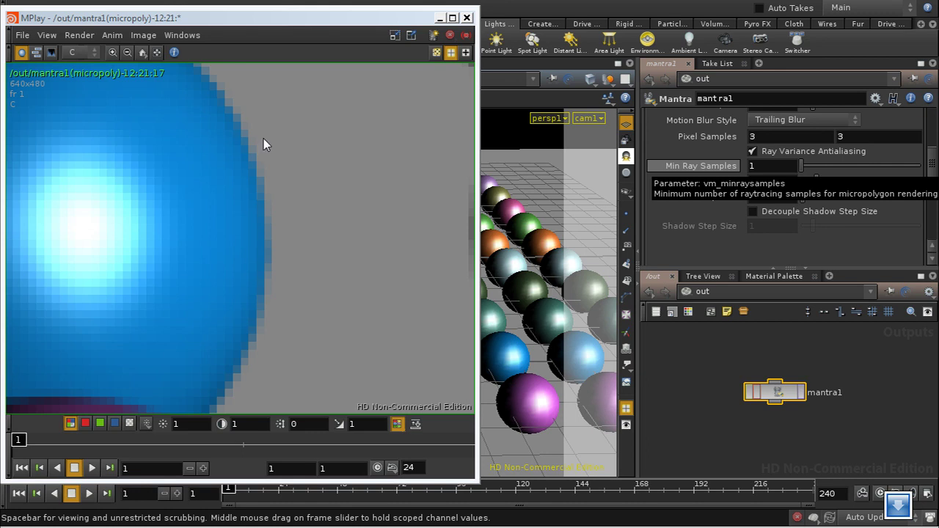
left_click(94, 53)
left_click(72, 79)
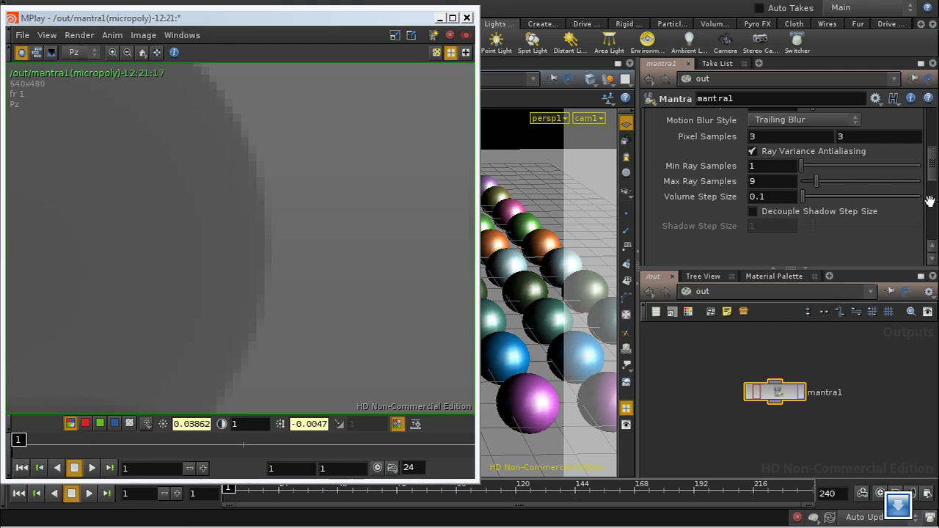
Step: Set the Pz plane's sample filter to Closest Surface and its pixel filter to Closest Sample Filtering
mouse_move(930, 176)
left_mouse_down()
mouse_move(928, 138)
mouse_move(932, 194)
left_mouse_up()
left_click(676, 203)
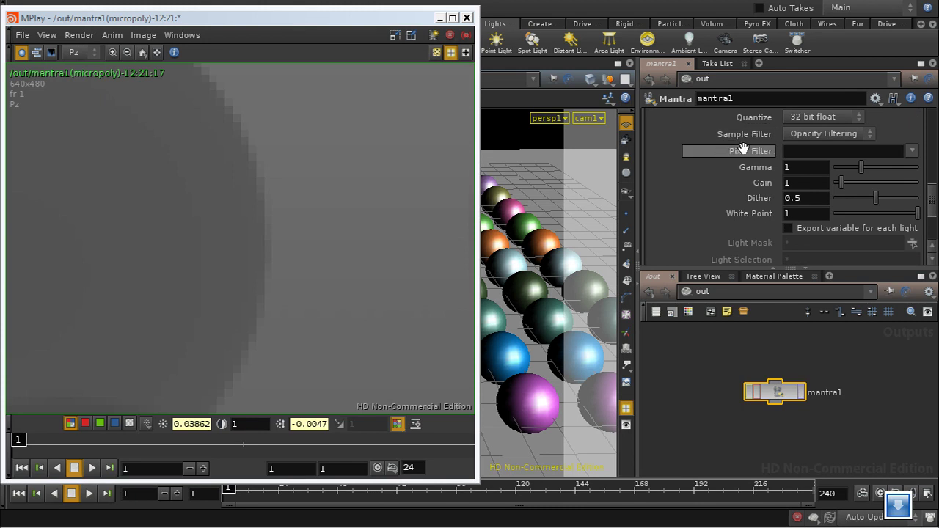
left_click(864, 135)
left_click(840, 160)
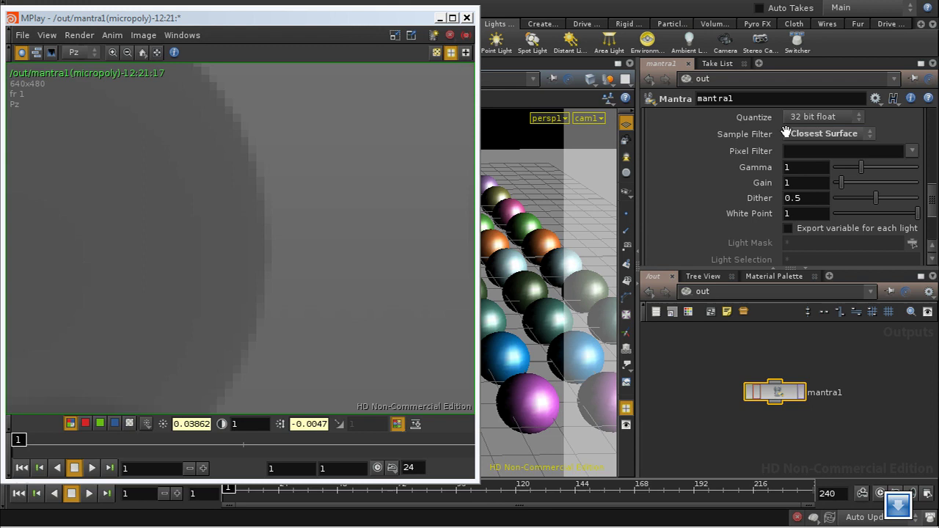
left_click(911, 151)
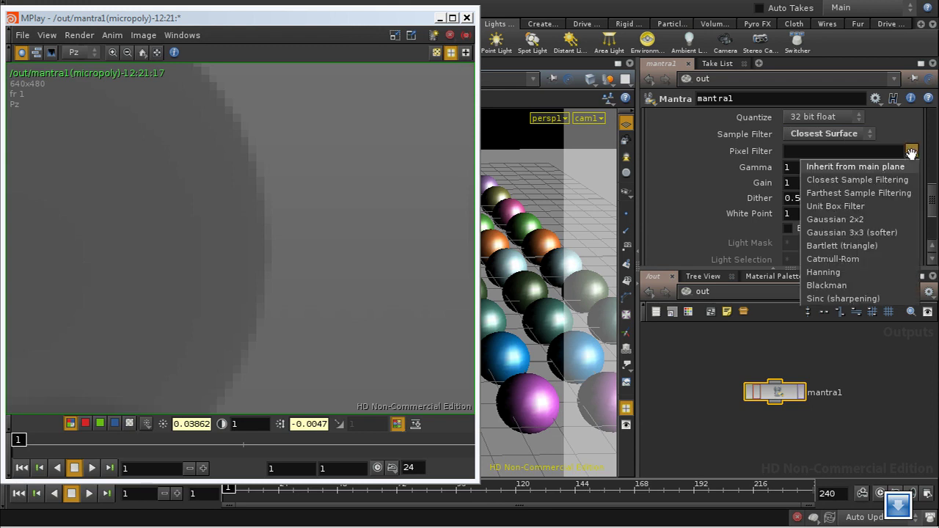
left_click(884, 181)
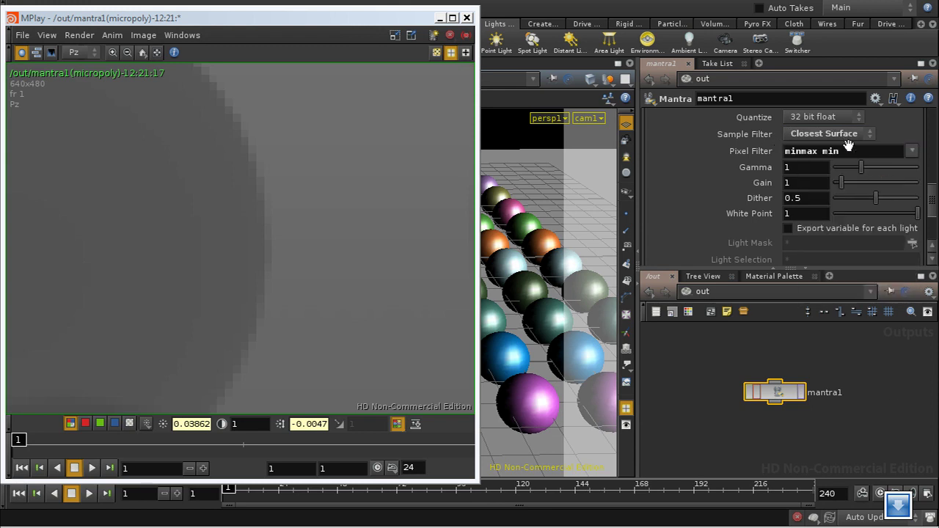
Step: Render mantra1 again, compare the sphere's edge in the C and Pz planes, and close the render viewer
left_click(799, 405)
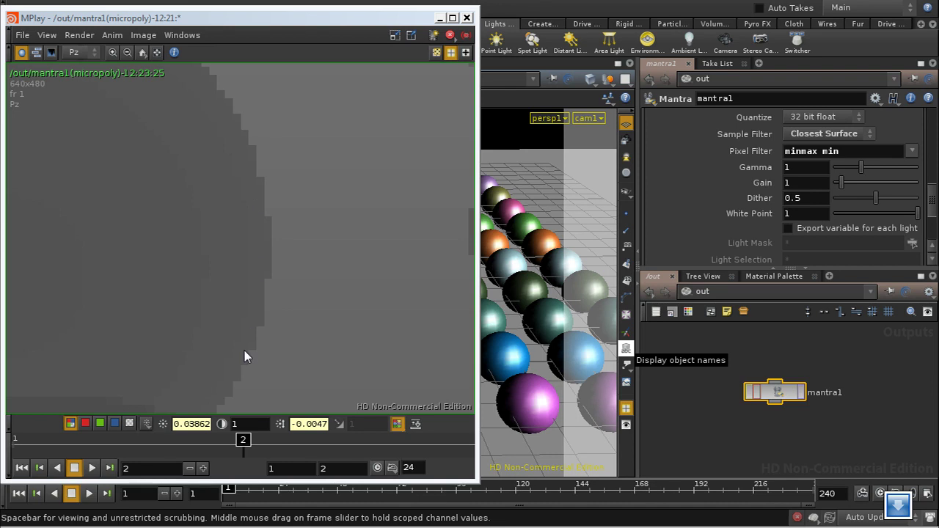
left_click(92, 52)
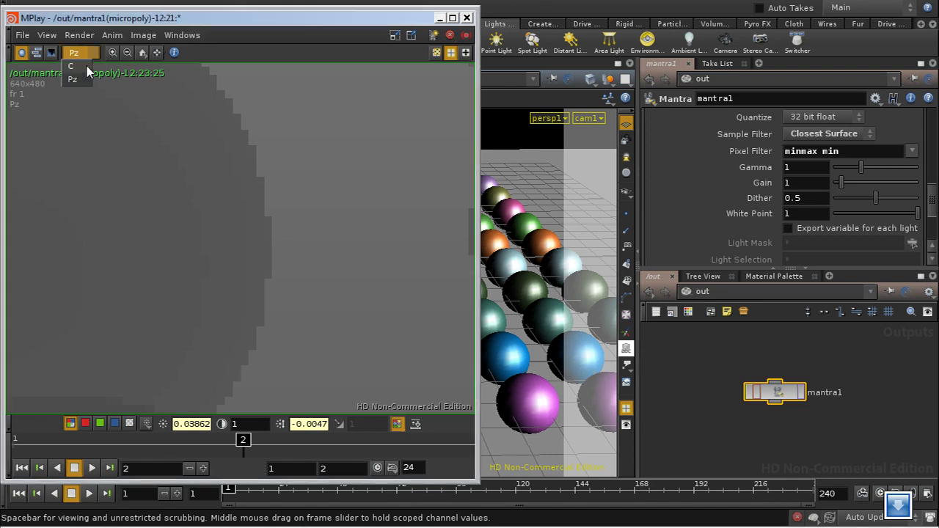
left_click(86, 66)
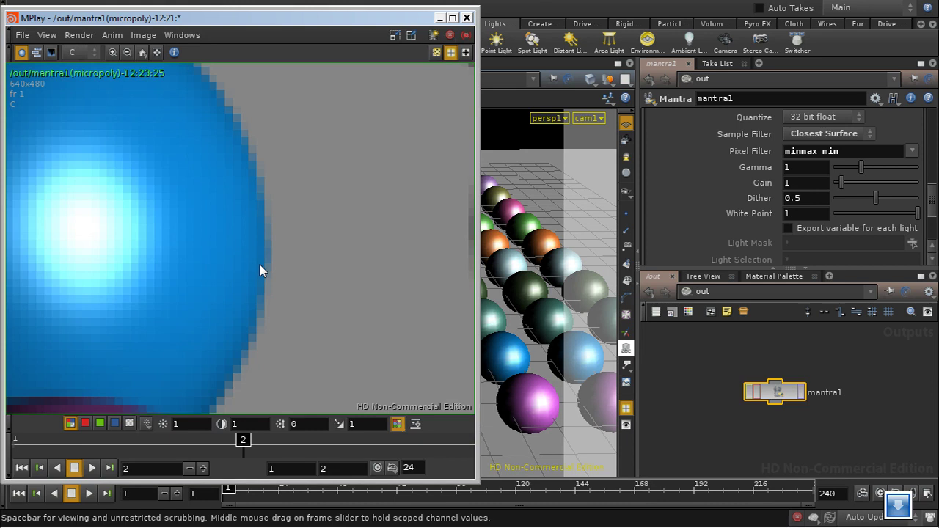
left_click(82, 51)
left_click(87, 78)
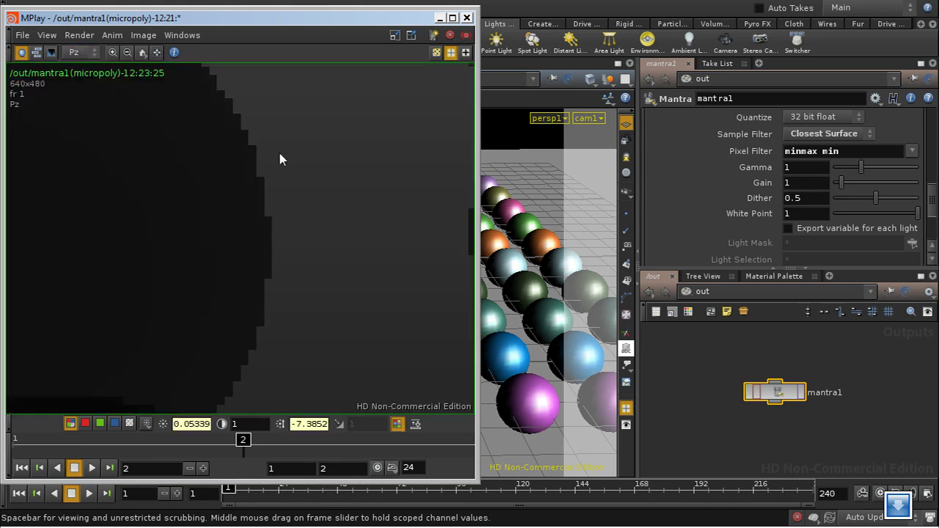
left_click(77, 52)
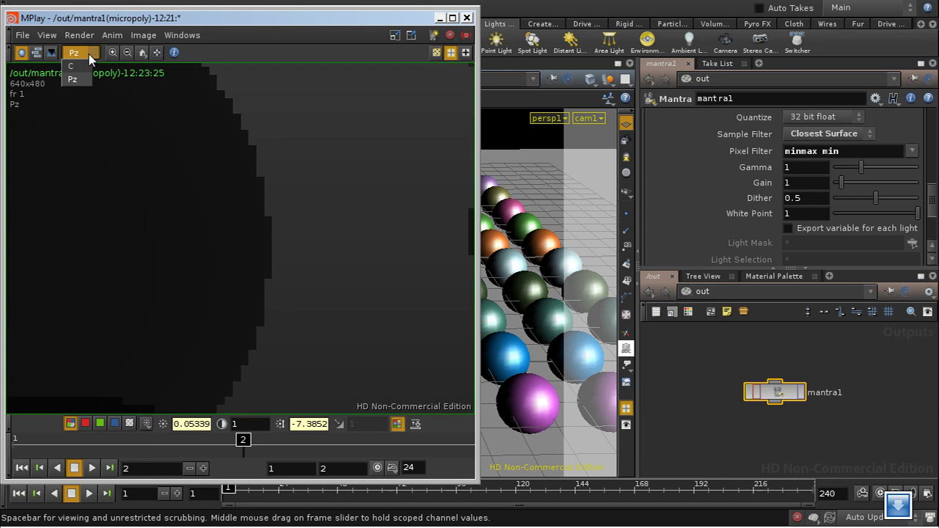
left_click(81, 64)
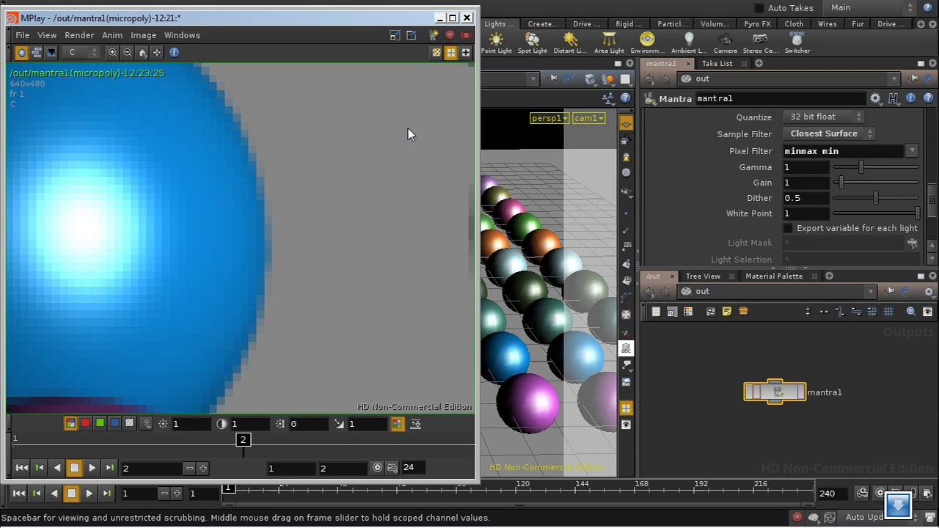
left_click(466, 18)
left_click_drag(930, 209, 928, 126)
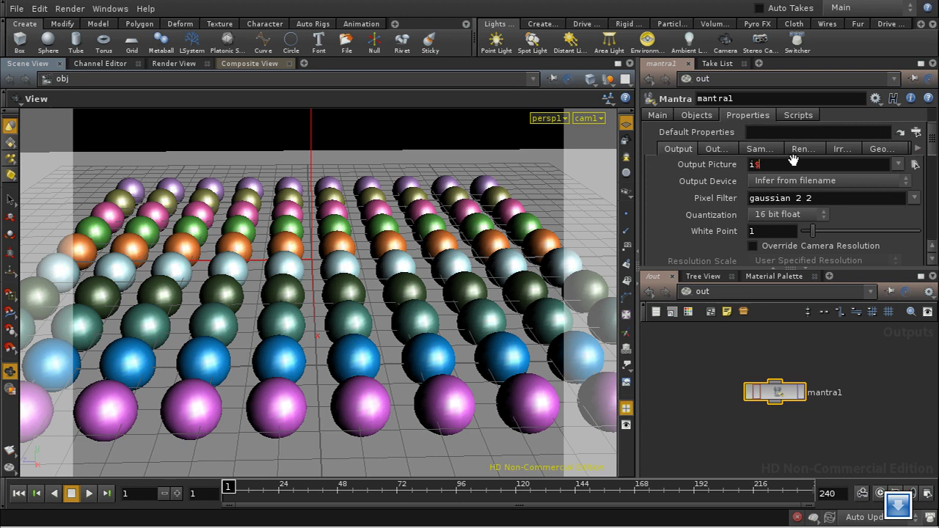
type("IP")
key("BackSpace")
key("BackSpace")
key("BackSpace")
type("p")
key("Return")
Step: Enable the Different File option for the Pz image plane
left_click_drag(933, 137, 933, 179)
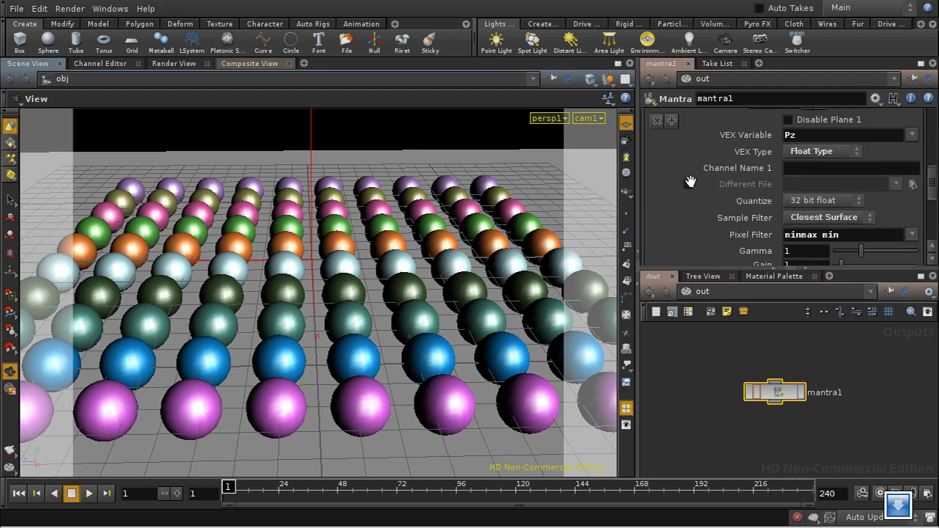
left_click(689, 184)
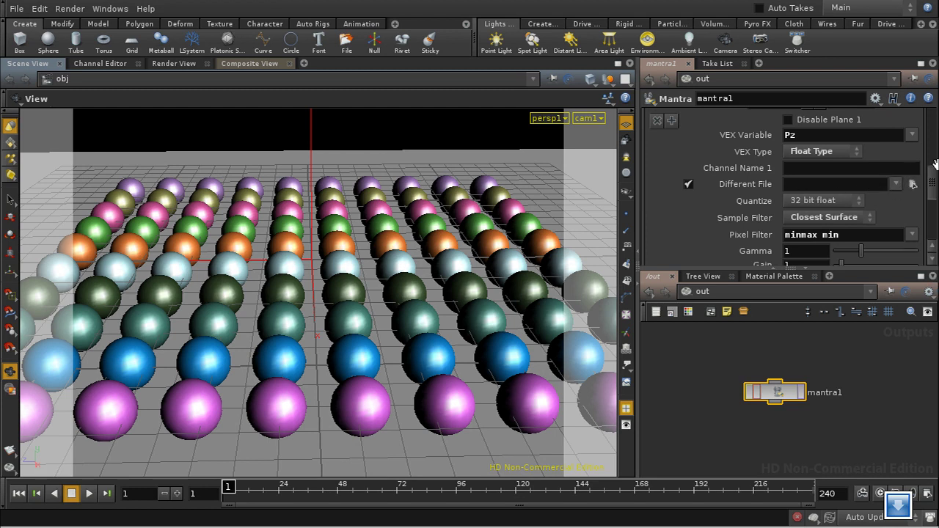
Step: Disable the Different File option for the Pz image plane so it is written into the main output picture
scroll(928, 183, "up", 2)
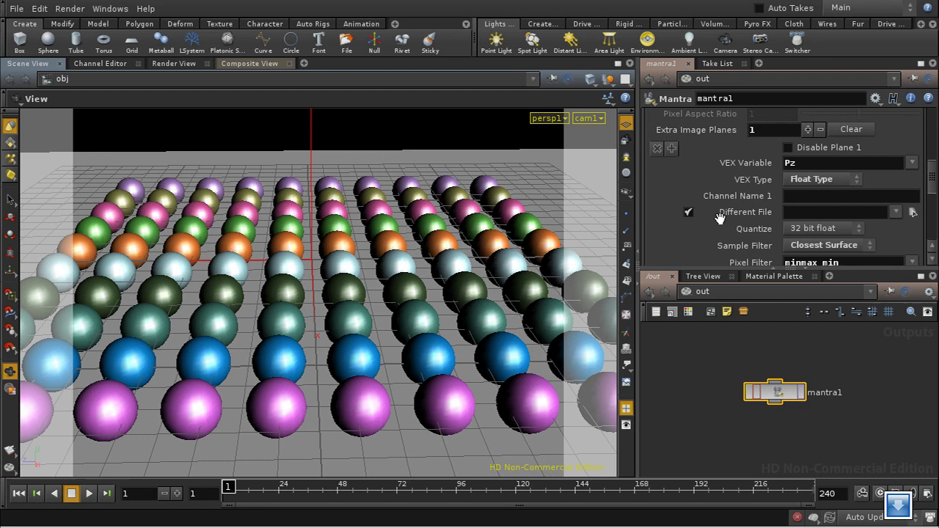
left_click(688, 212)
scroll(932, 189, "up", 10)
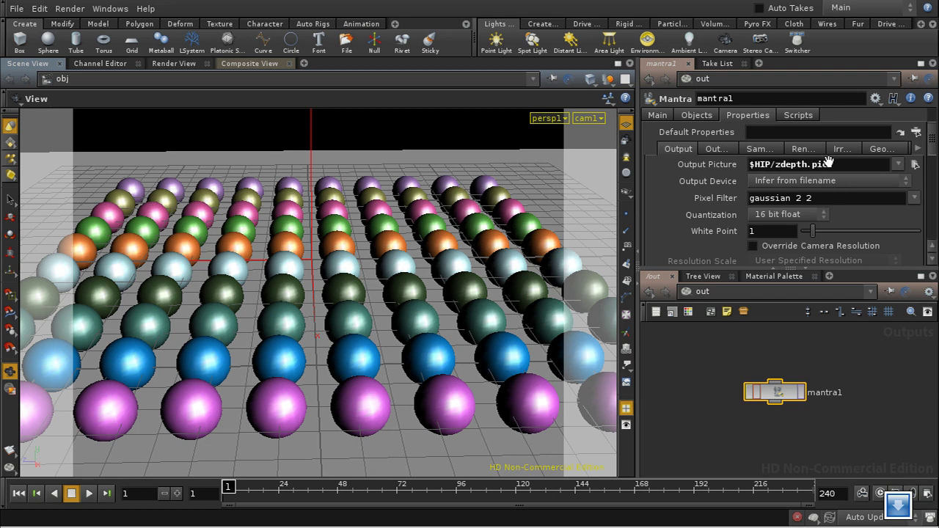
scroll(930, 169, "down", 5)
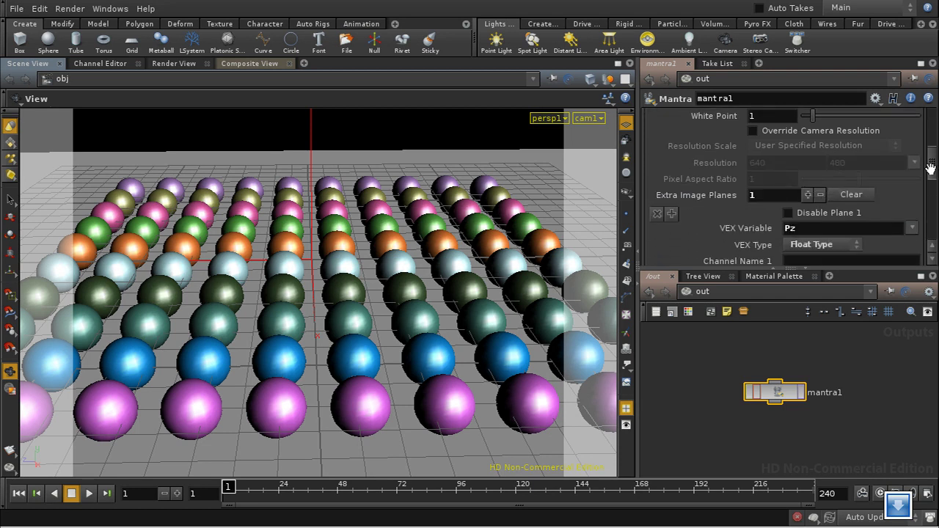
scroll(930, 168, "down", 2)
left_click(799, 392)
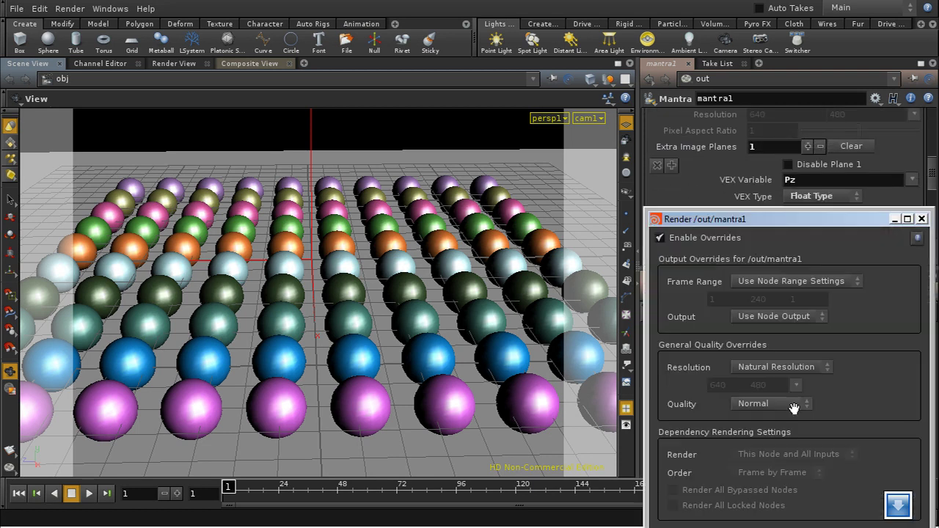
key("Escape")
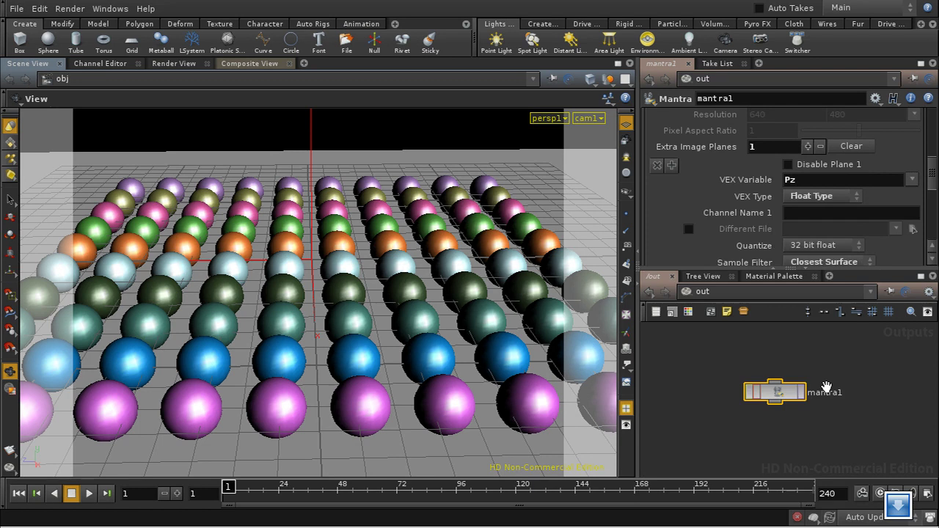
Step: Switch the network to the img context and add an Image Network node
left_click(702, 291)
left_click(724, 328)
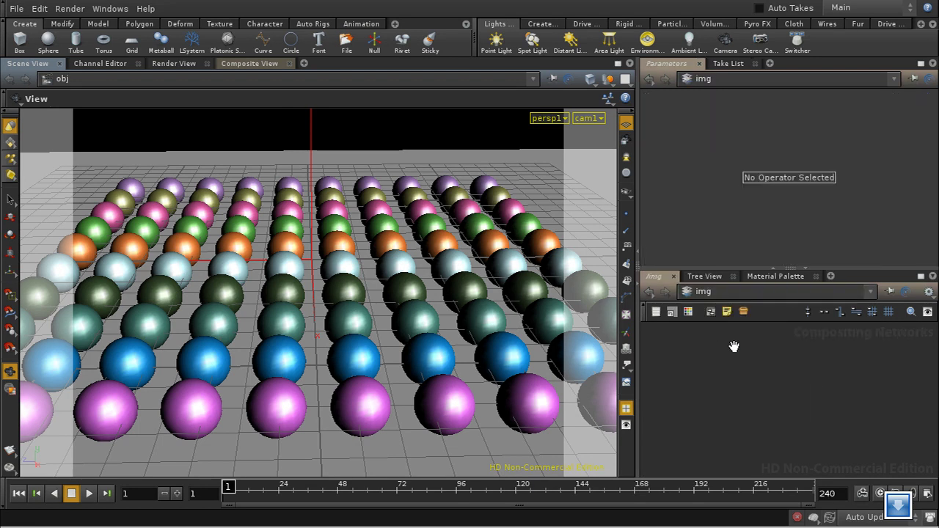
key("Tab")
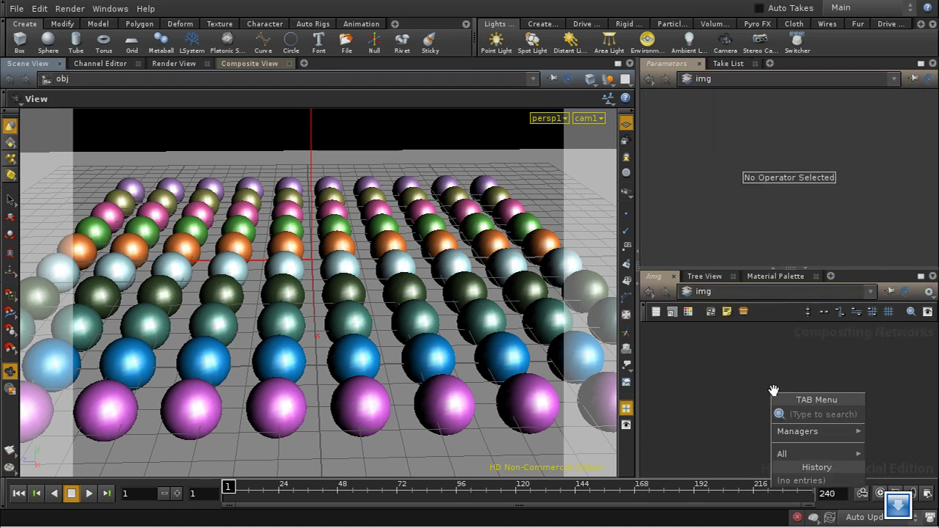
mouse_move(797, 431)
left_click(715, 433)
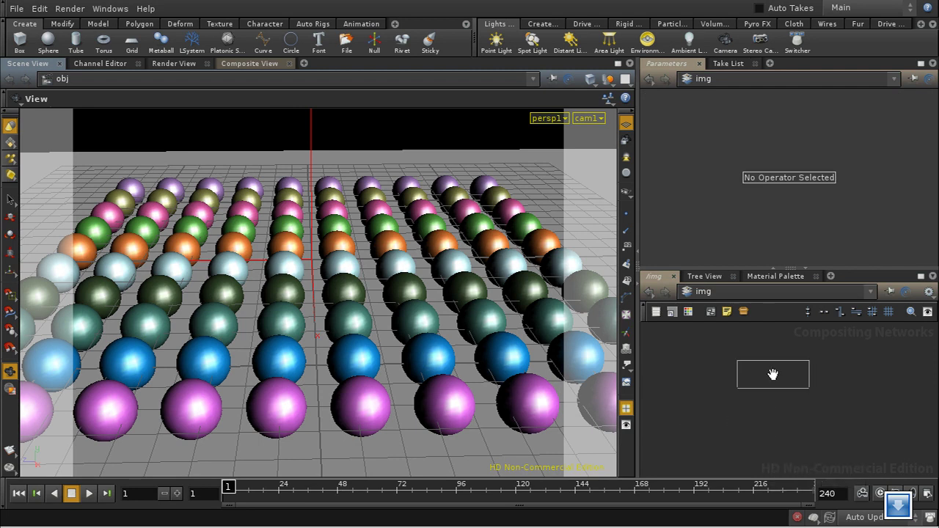
left_click(773, 374)
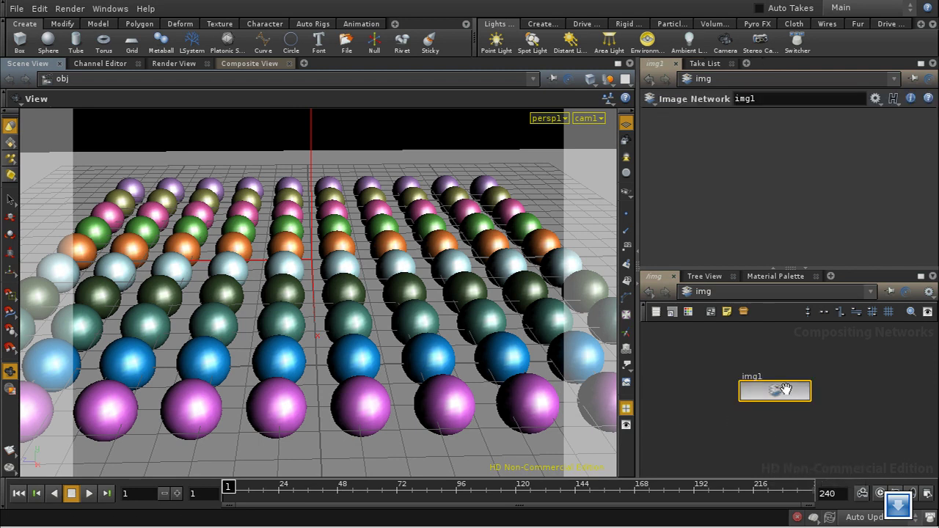
Step: Add a File node inside the new image network and load $HIP/zdepth.picnc into it
double_click(784, 389)
key("Tab")
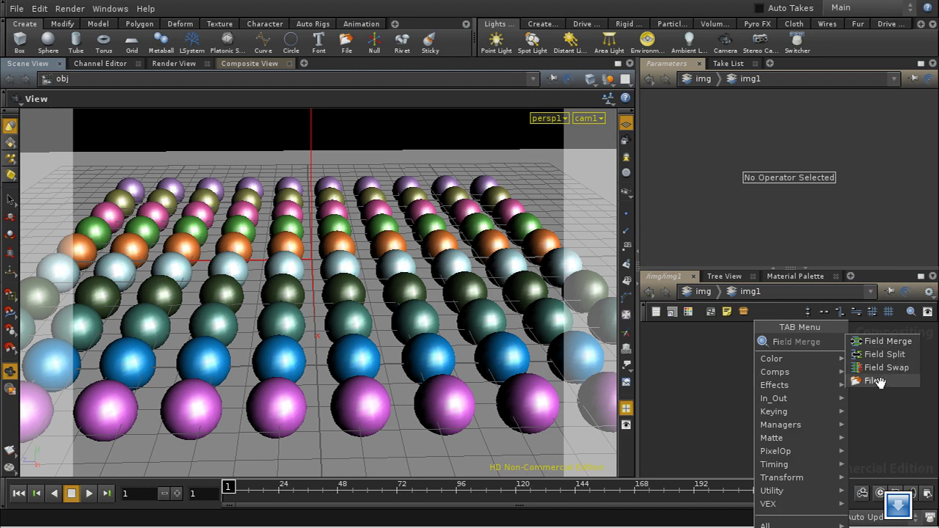
left_click(877, 380)
left_click(790, 380)
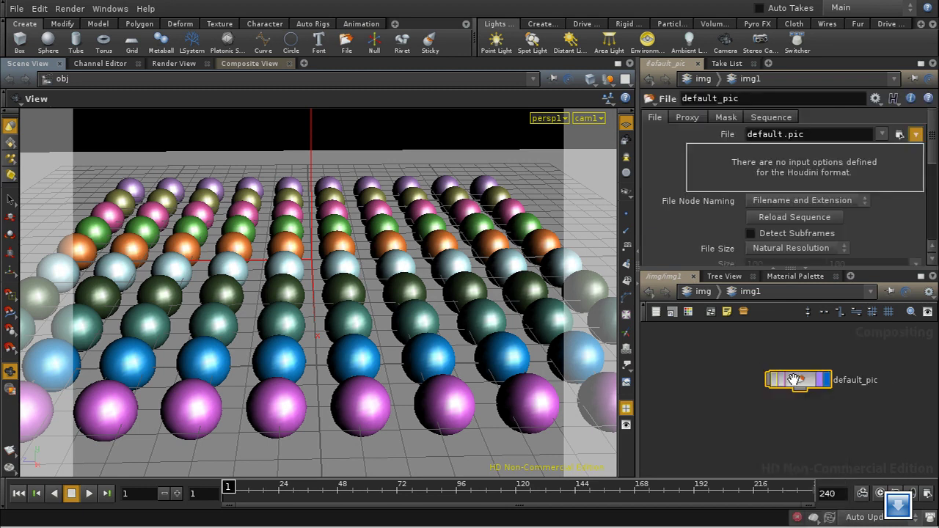
left_click(896, 135)
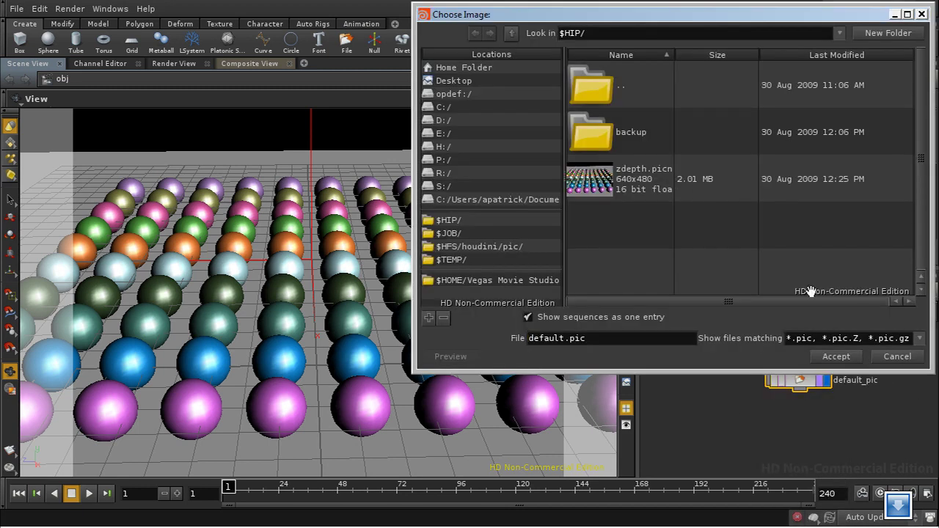
left_click(634, 193)
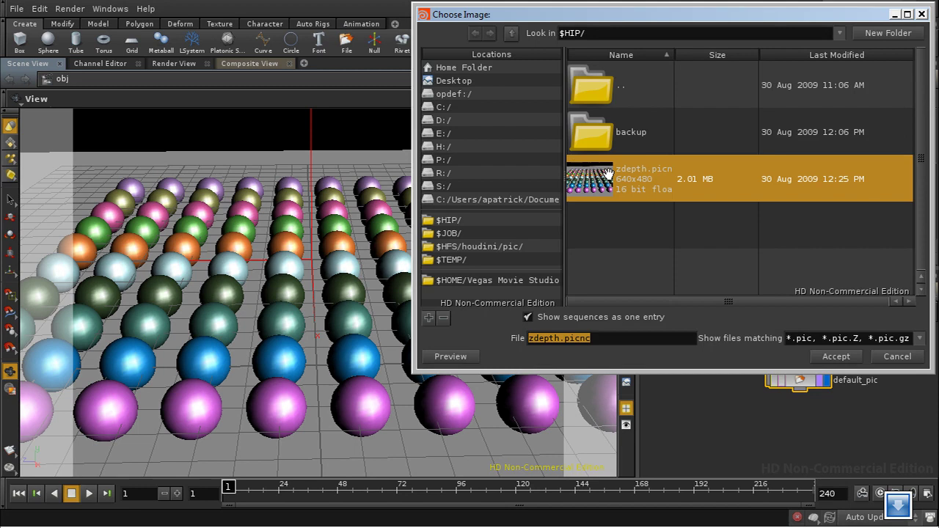
left_click(836, 356)
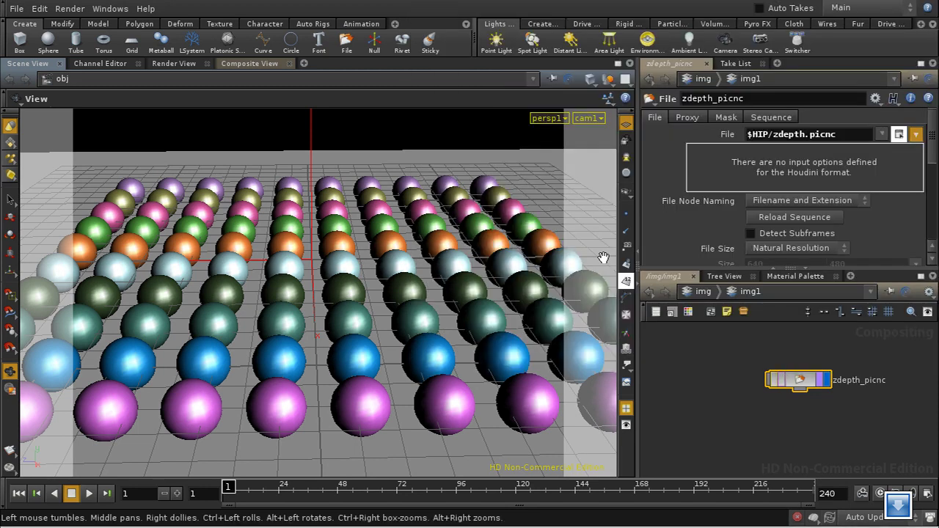
Step: View the loaded render in the Composite View, checking its Pz plane and returning to the C plane
left_click(258, 64)
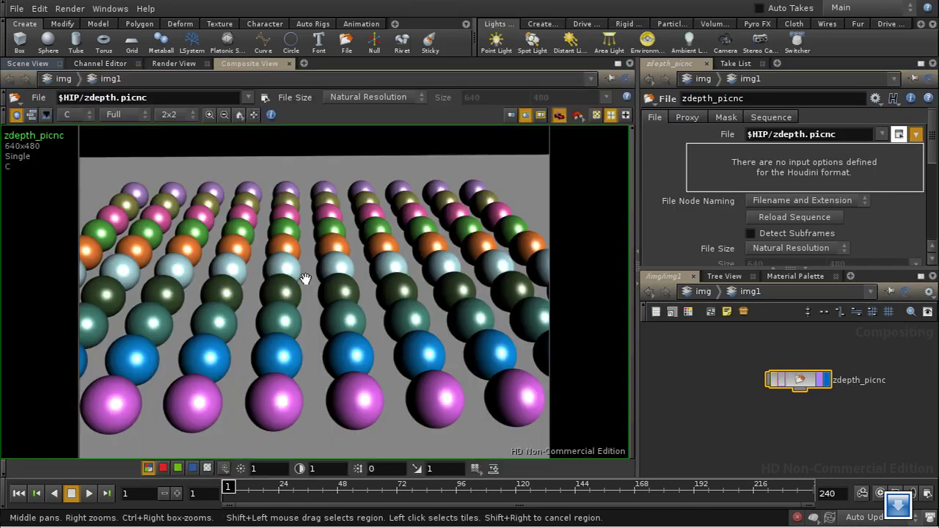
left_click(81, 115)
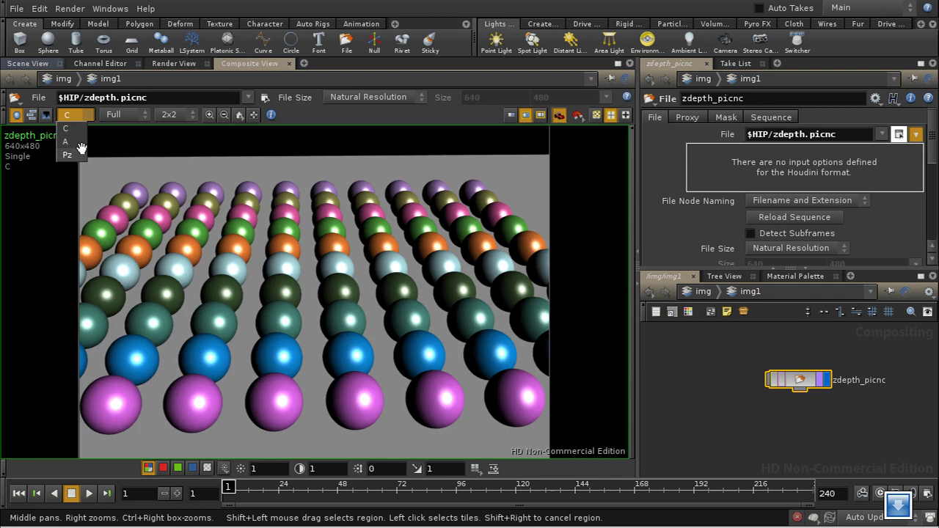
left_click(89, 158)
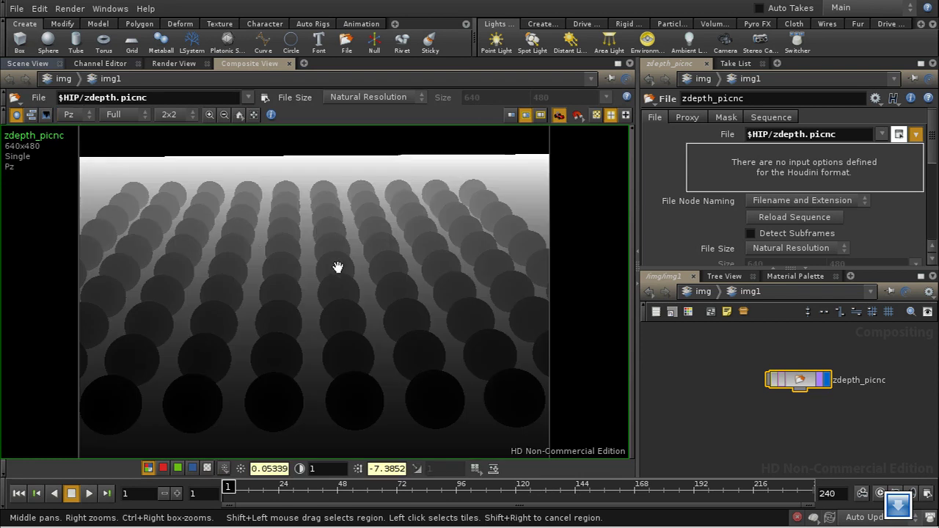
left_click(83, 114)
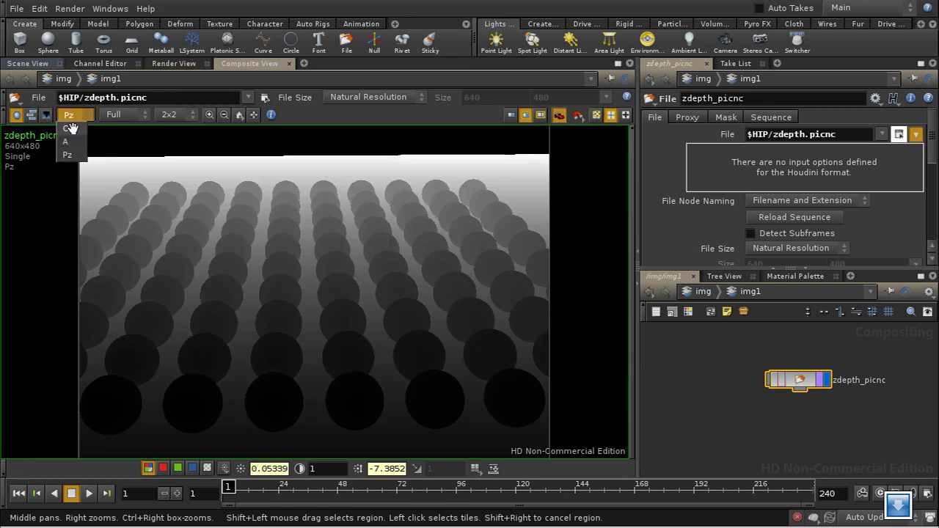
left_click(71, 129)
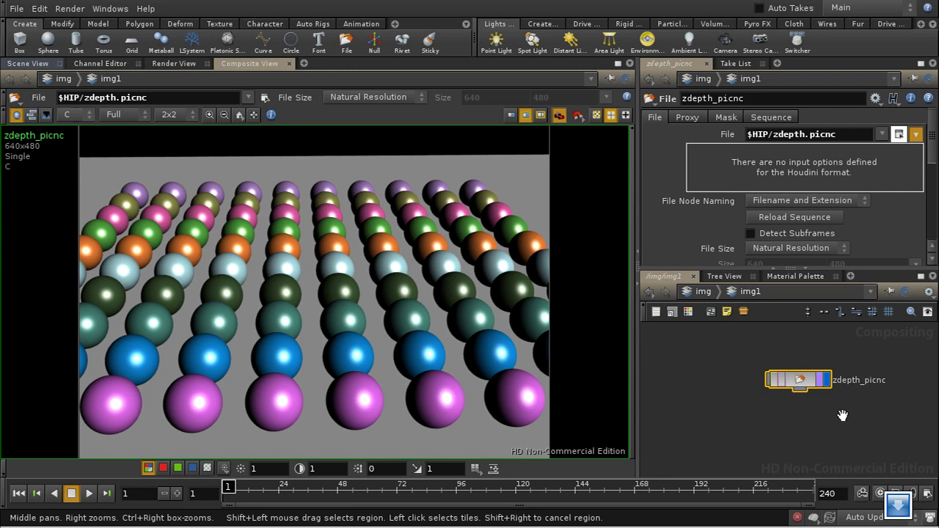
Step: Add a Depth of Field node below the zdepth file node, align it, and display its output
mouse_move(811, 415)
middle_mouse_down()
mouse_move(792, 410)
mouse_move(810, 398)
mouse_move(823, 404)
middle_mouse_up()
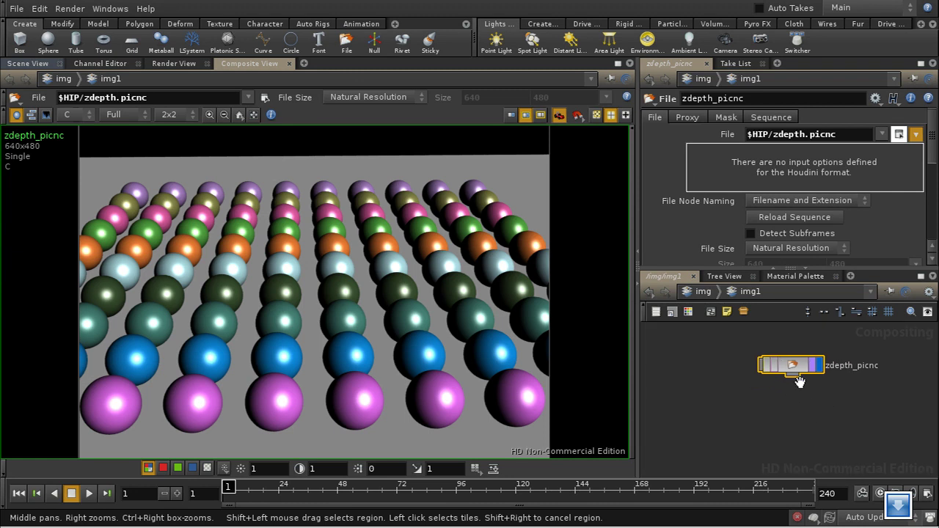
middle_click_drag(796, 369, 787, 364)
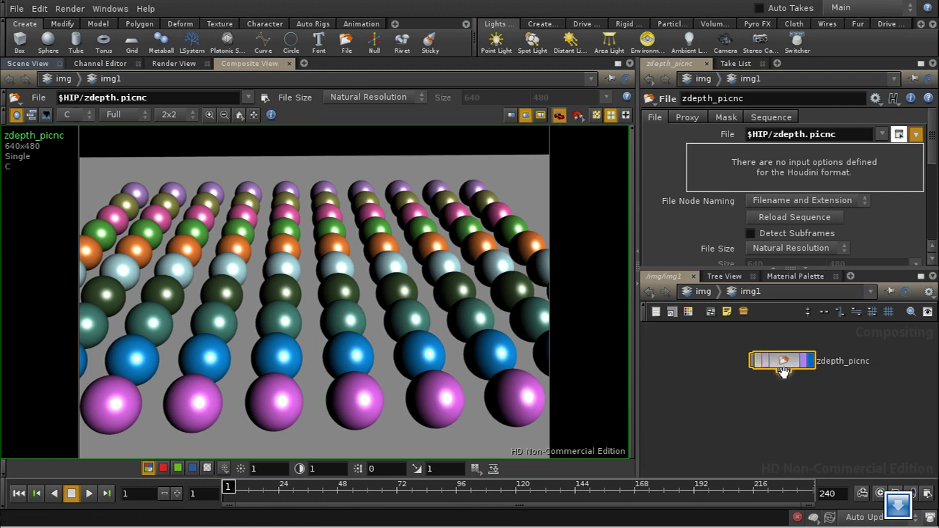
key("Tab")
mouse_move(795, 386)
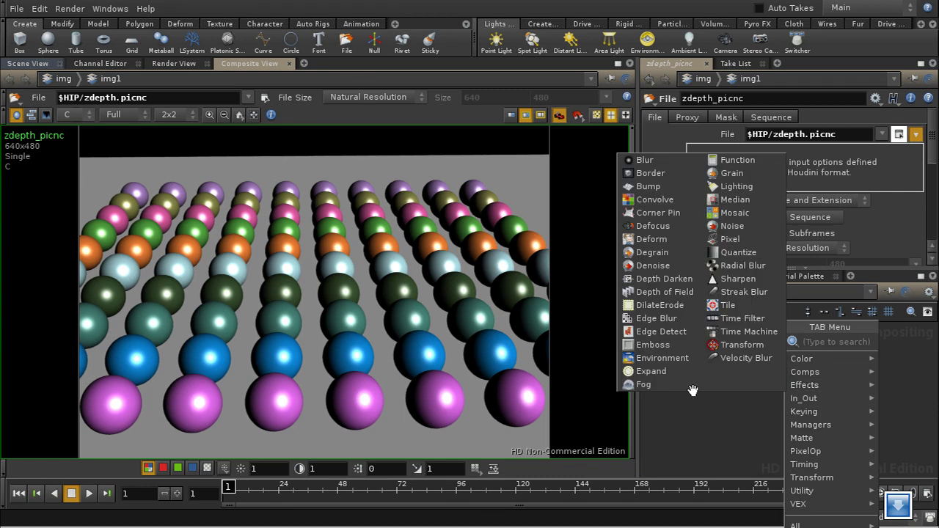
left_click(653, 291)
left_click(783, 411)
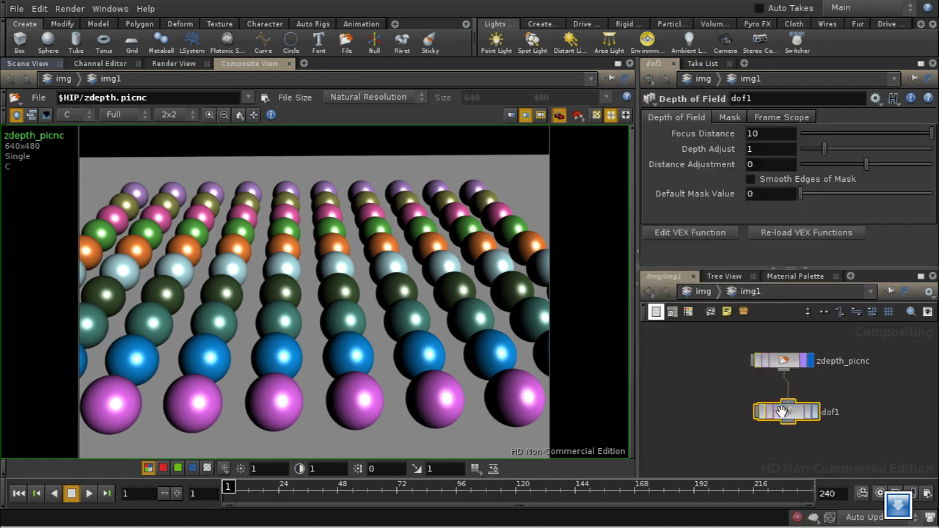
middle_click_drag(824, 418, 795, 407)
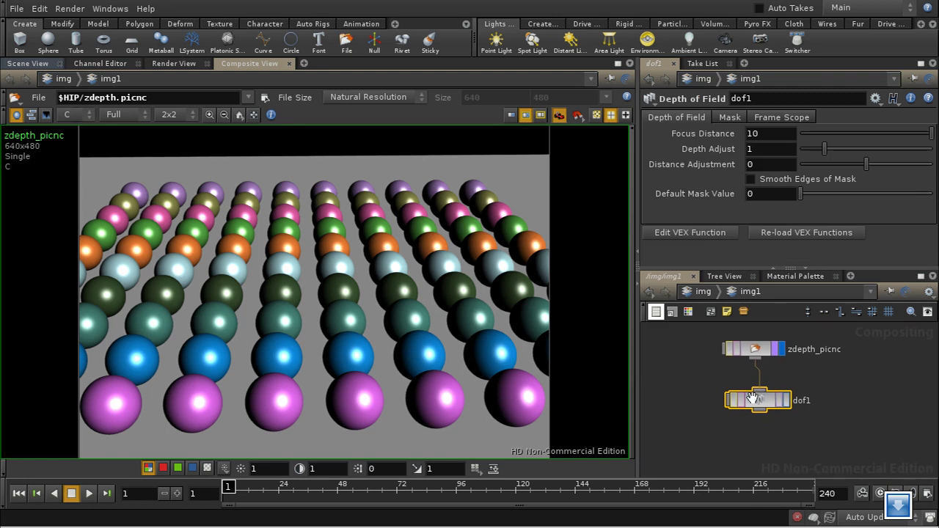
left_click_drag(753, 398, 750, 400)
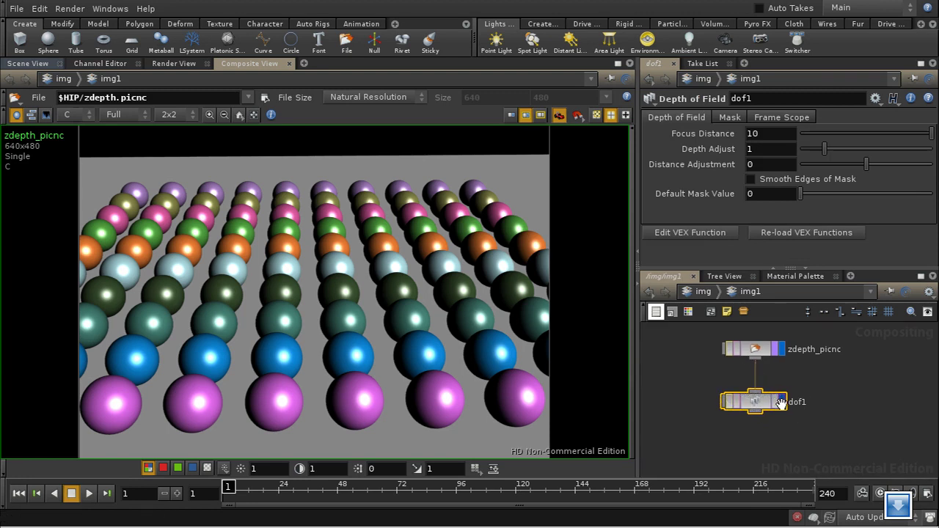
left_click(780, 402)
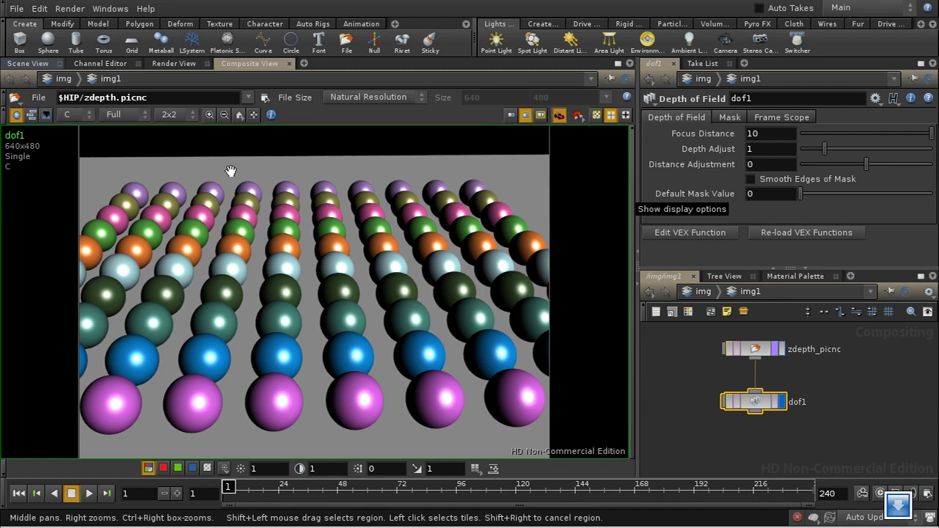
Step: Sample the Pz depth on a sphere in the middle row and set the Depth of Field node's Focus Distance to 11.5
left_click(84, 115)
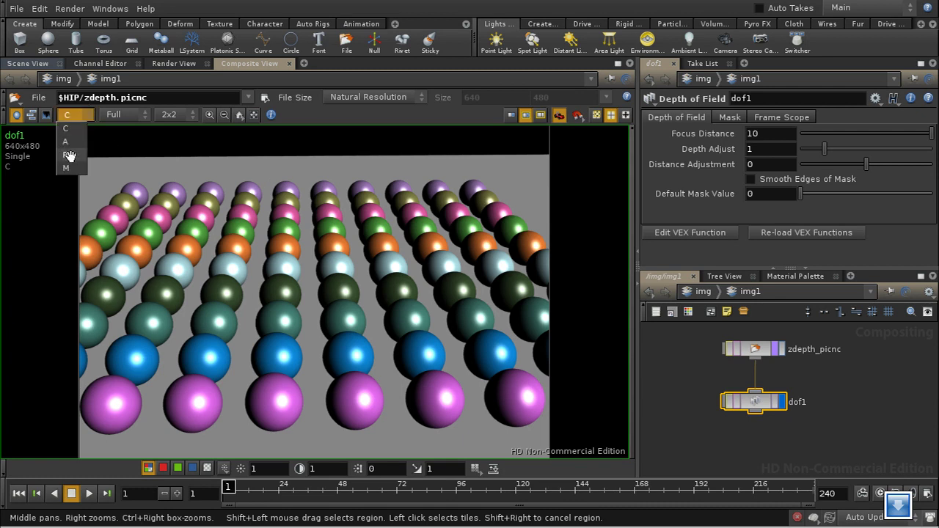
left_click(68, 155)
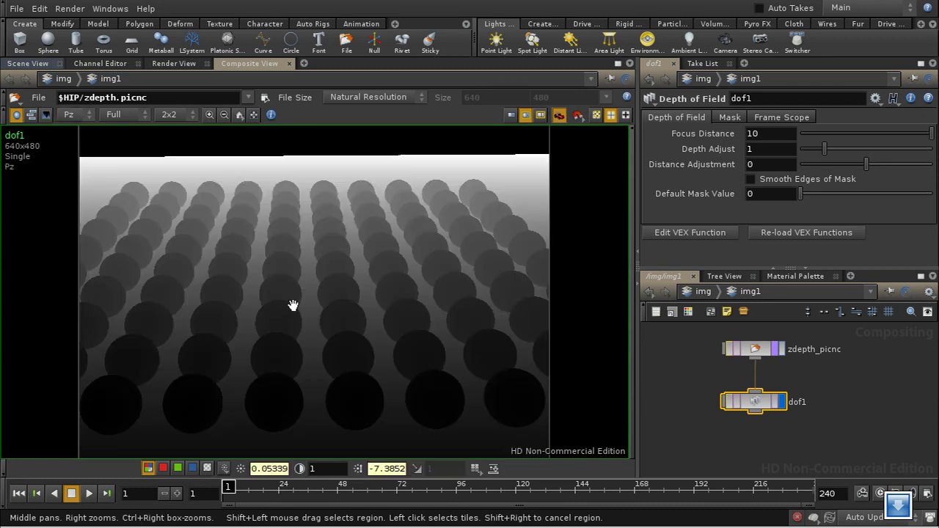
left_click_drag(293, 305, 335, 261)
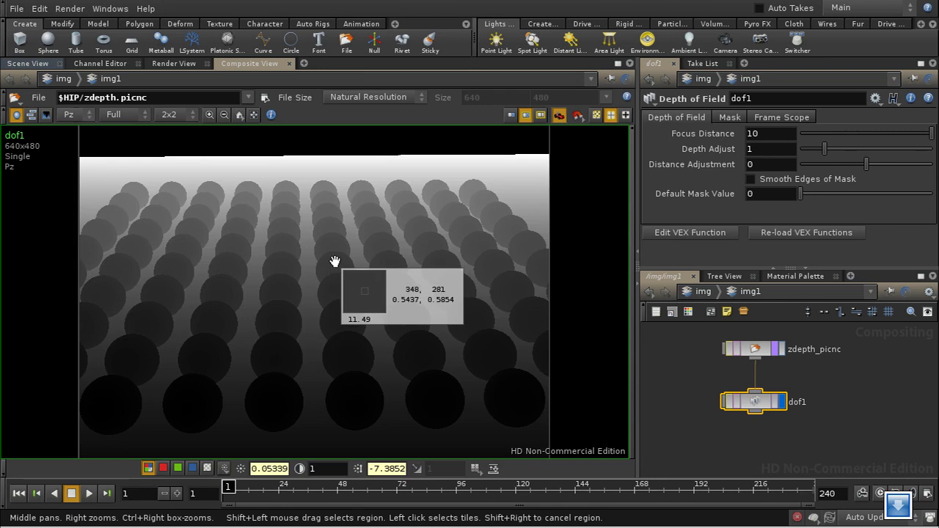
left_click_drag(334, 261, 334, 261)
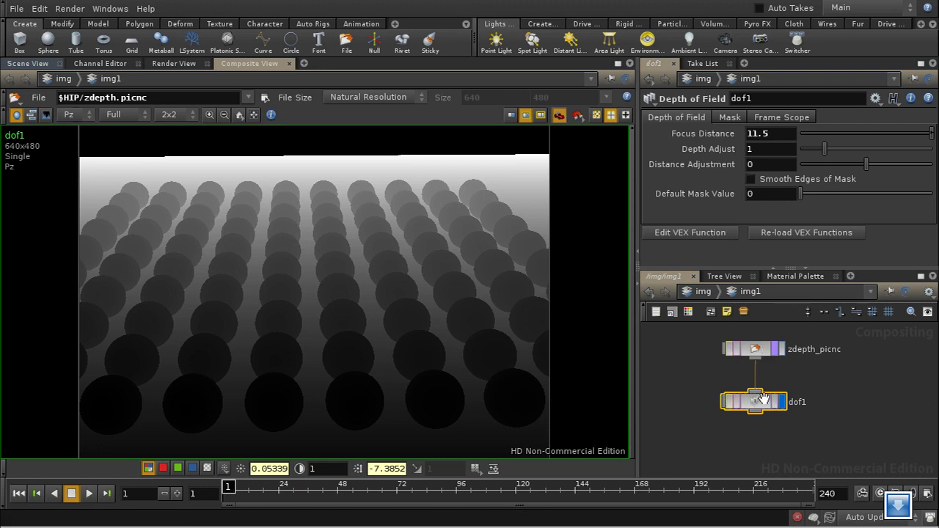
Step: Display the Depth of Field node's M plane, adapt the display to its pixel range, and inspect the mask values
left_click_drag(395, 147, 396, 144)
left_click(82, 115)
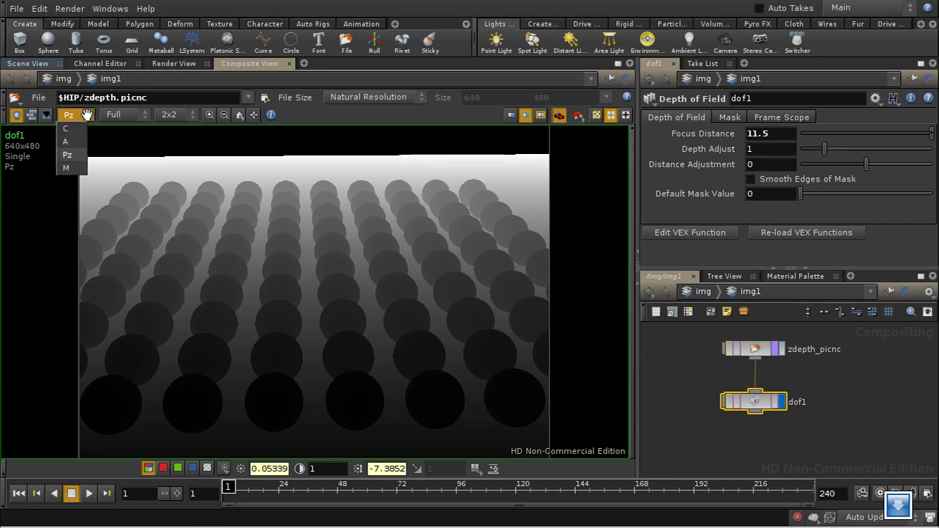
left_click(70, 167)
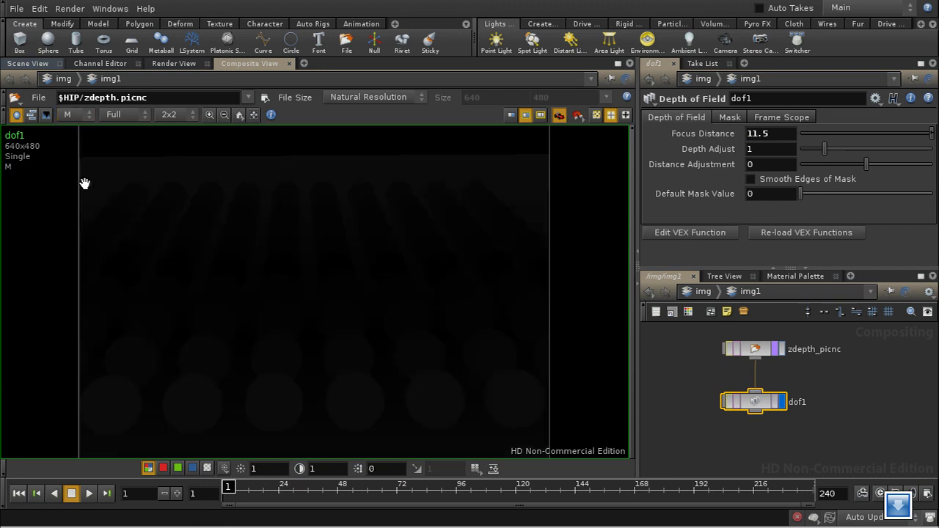
left_click_drag(83, 184, 494, 468)
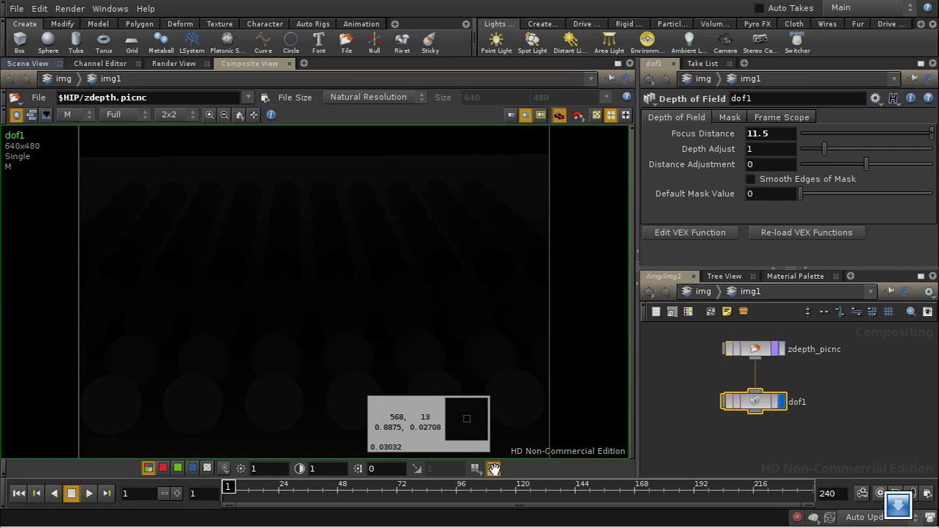
left_click(493, 468)
left_click_drag(488, 422, 455, 411)
Step: Add a Defocus node below the Depth of Field node and connect dof1's output to its mask input
middle_click_drag(819, 433, 765, 425)
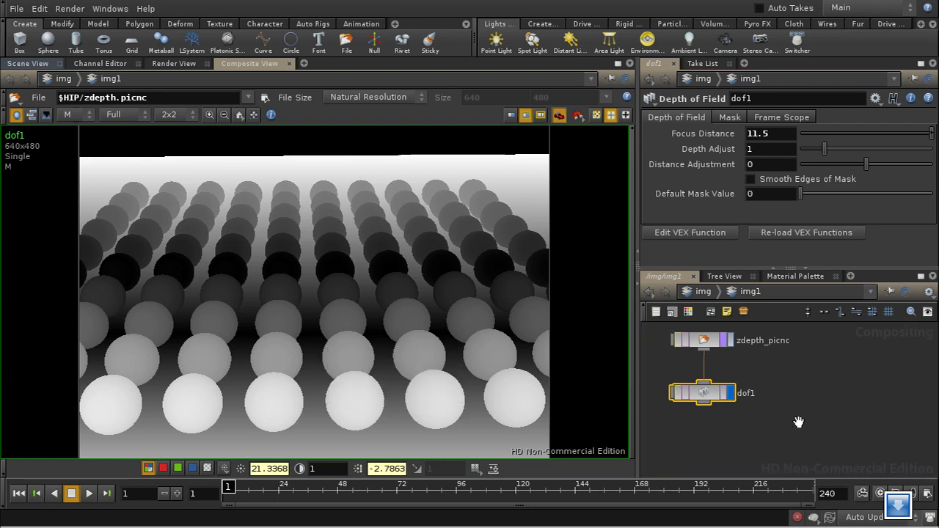
key("Tab")
mouse_move(818, 372)
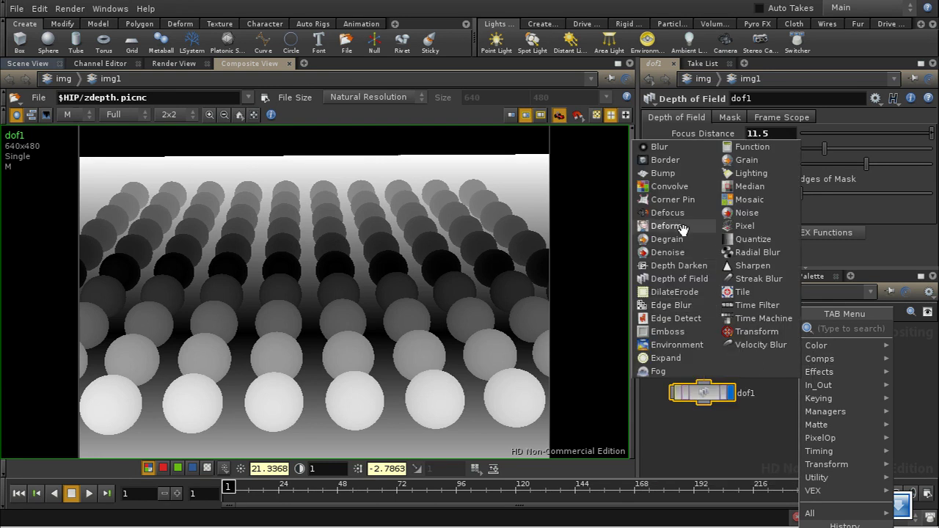
left_click(667, 213)
left_click(804, 434)
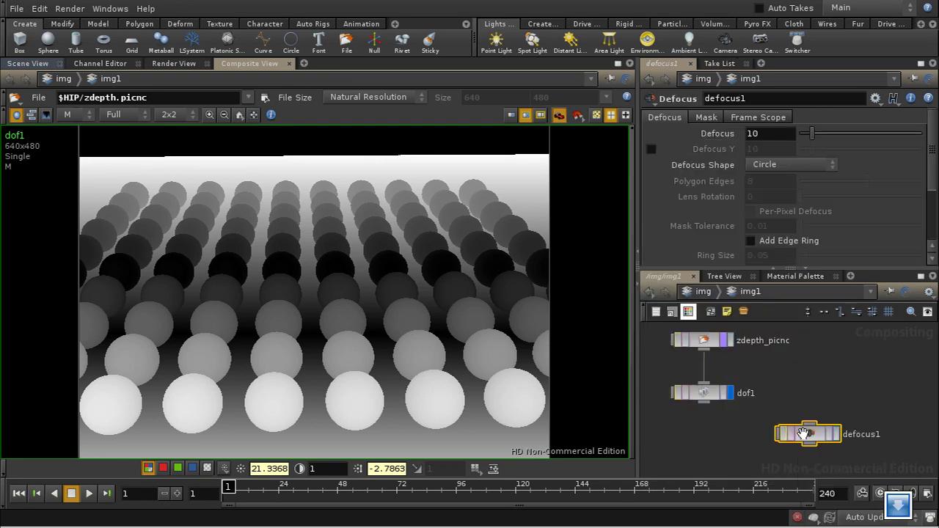
left_click_drag(703, 402, 773, 440)
mouse_move(702, 402)
left_mouse_down()
mouse_move(768, 439)
mouse_move(714, 426)
mouse_move(697, 403)
left_mouse_up()
key("Escape")
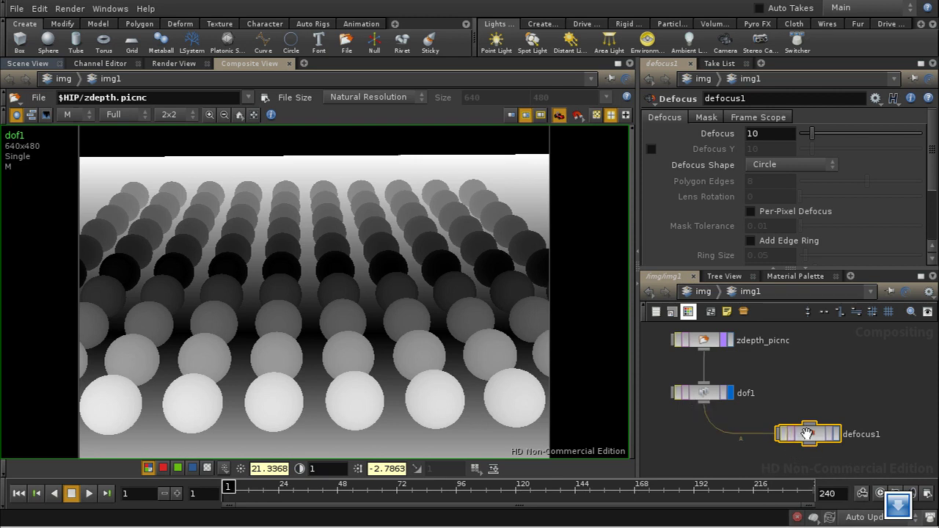
Step: Set the Defocus node's operation mask to the M plane, and display the node with the zdepth file node as its image input
left_click(705, 117)
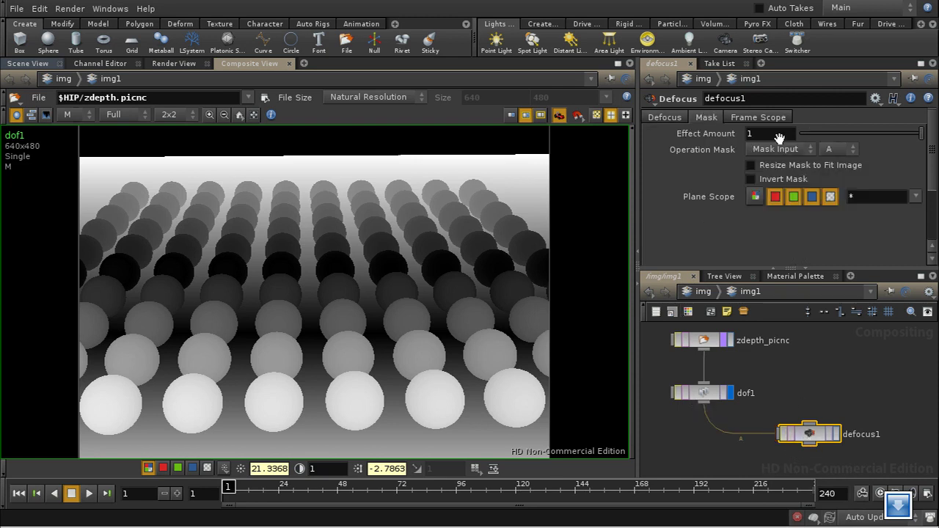
left_click(792, 148)
left_click(793, 149)
left_click(843, 149)
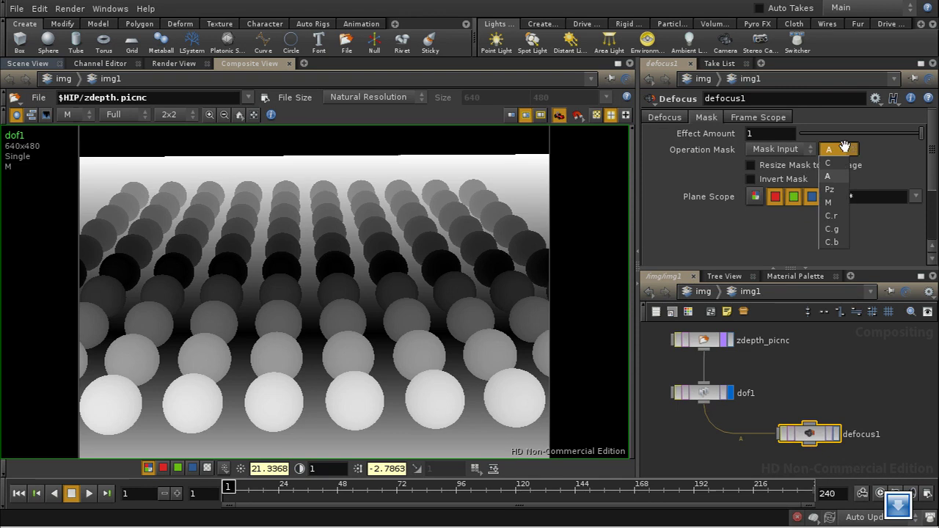
left_click(830, 203)
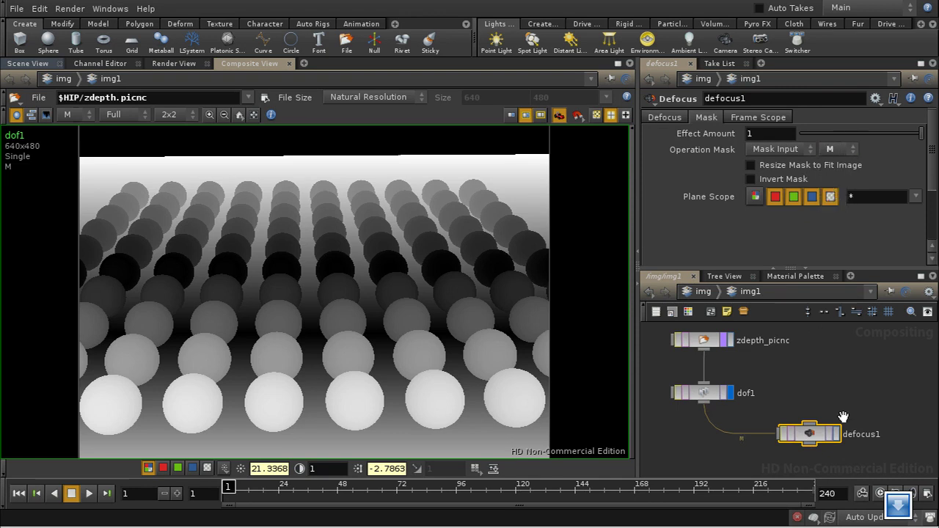
left_click(834, 435)
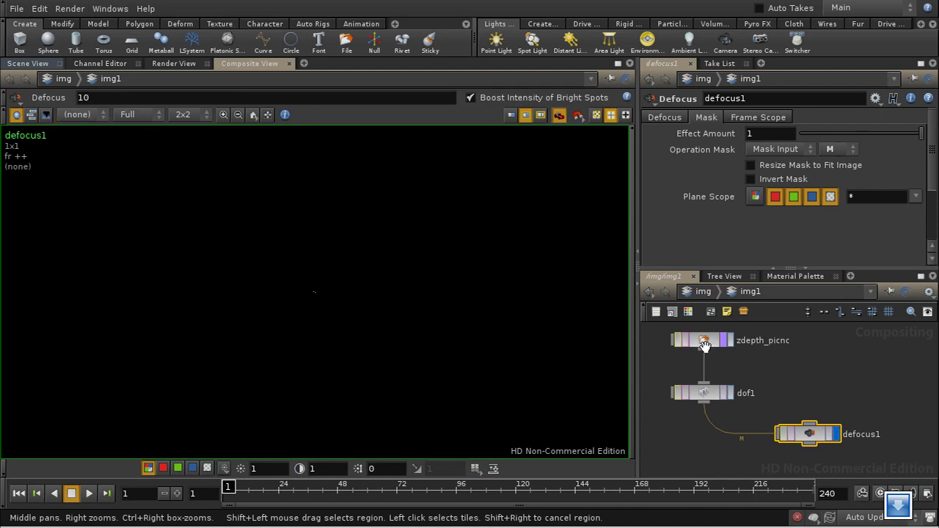
left_click_drag(704, 350, 810, 432)
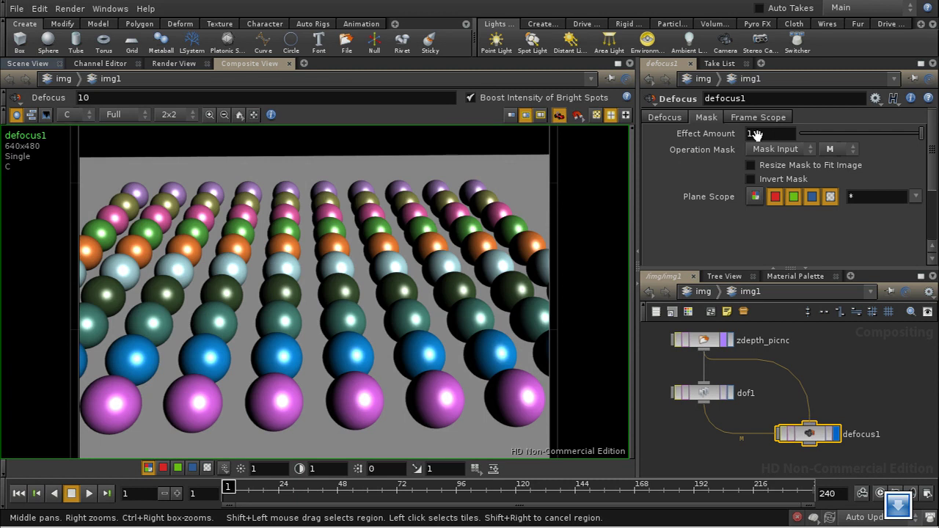
Step: Set the Defocus amount to 80 and enable Per-Pixel Defocus on the Defocus node
left_click(669, 118)
middle_click_drag(715, 135, 748, 60)
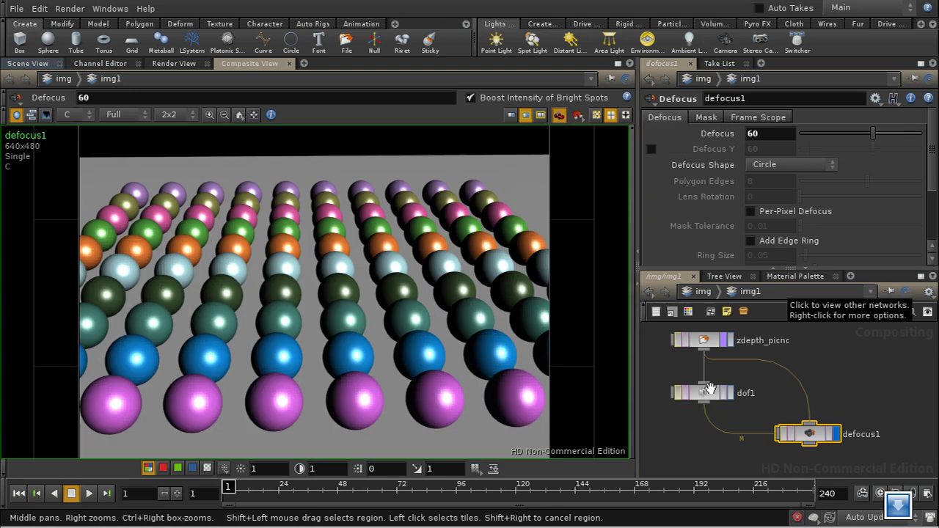
middle_click_drag(708, 132, 739, 64)
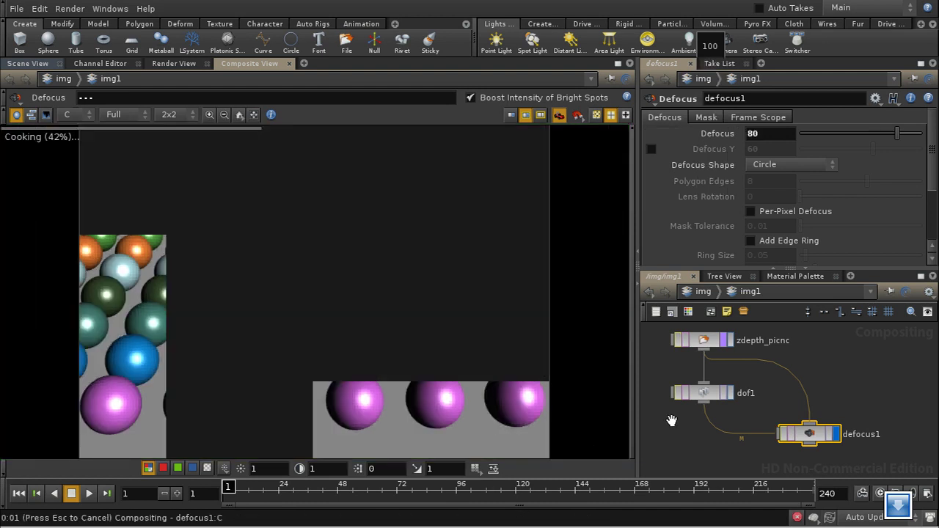
left_click_drag(481, 253, 531, 304)
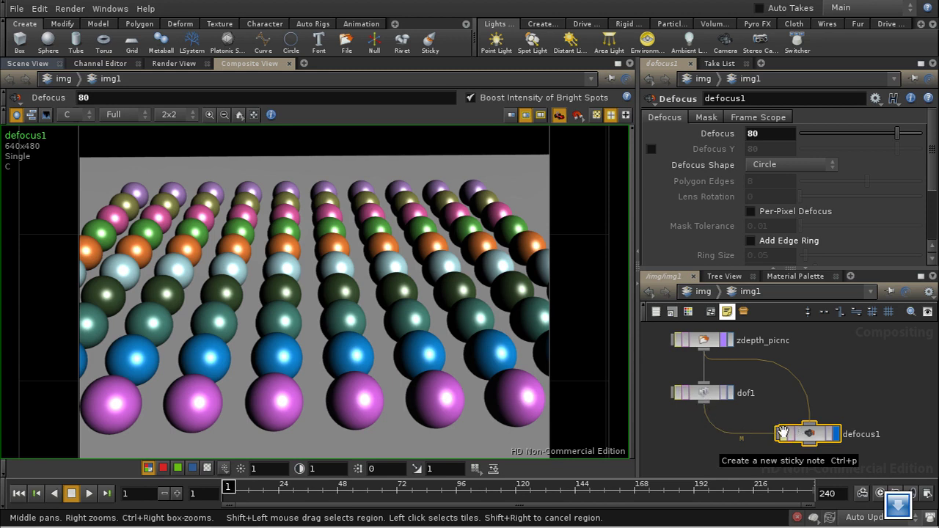
left_click(750, 210)
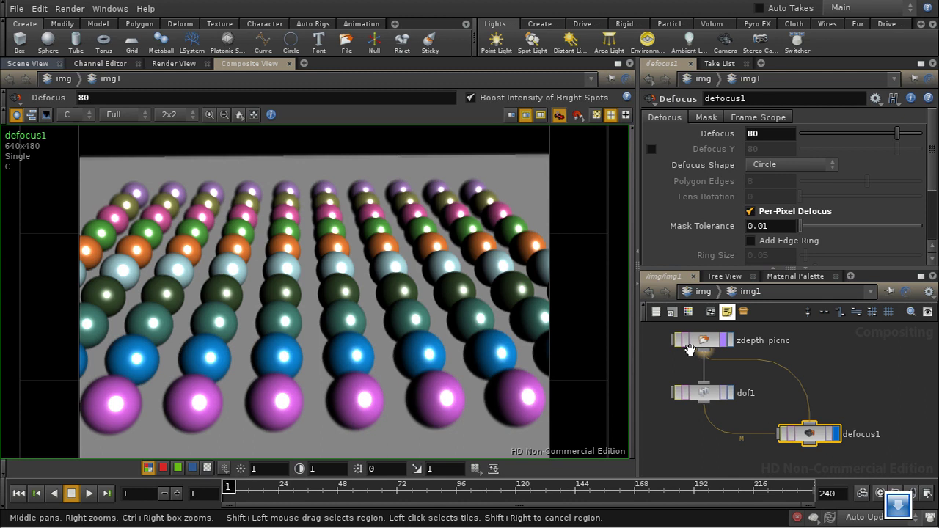
left_click_drag(437, 438, 450, 372)
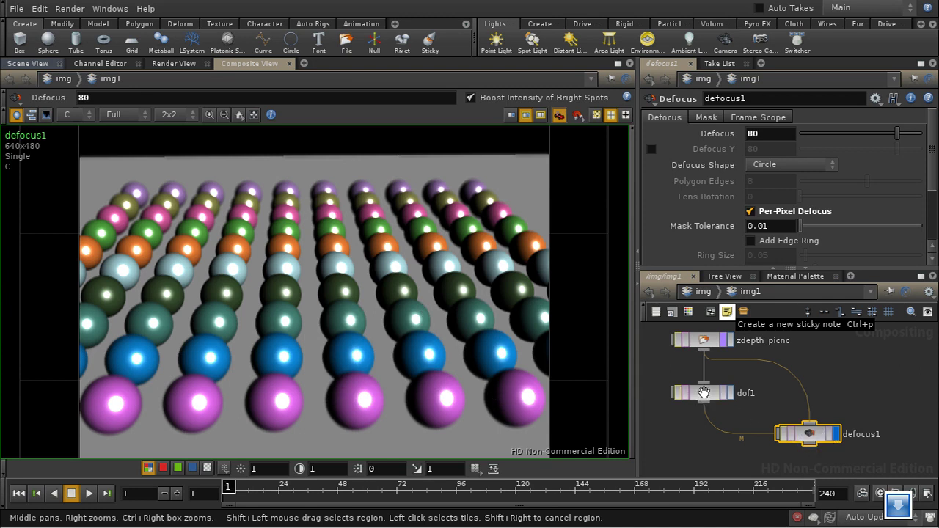
Step: Raise the Depth Adjust of the Depth of Field node to 1.99
left_click(703, 393)
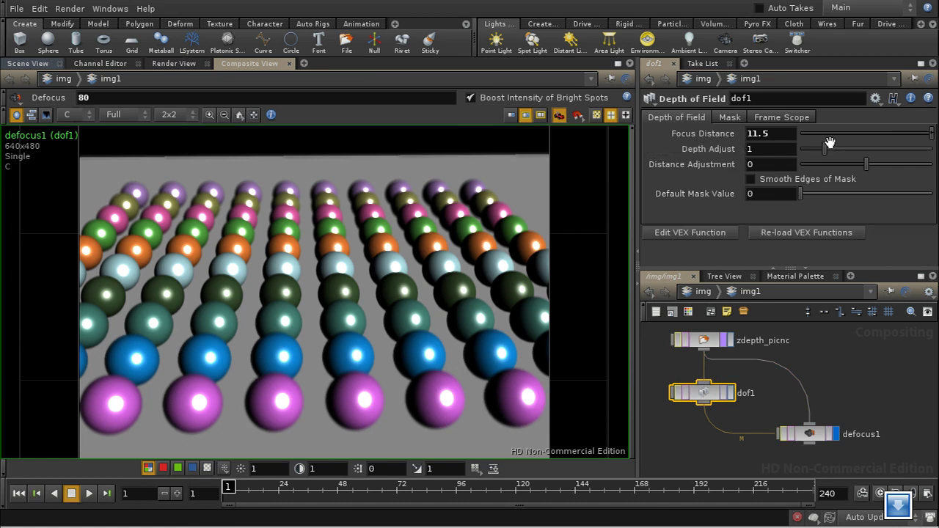
left_click_drag(823, 148, 849, 148)
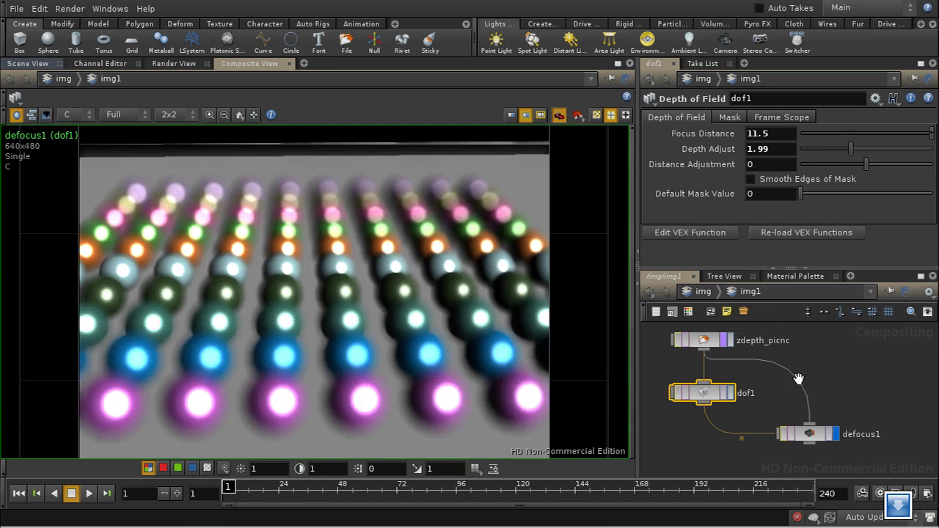
Step: Add a Fog node, connect the zdepth file node to its first input, and display its output
mouse_move(855, 404)
middle_mouse_down()
mouse_move(832, 419)
mouse_move(844, 402)
middle_mouse_up()
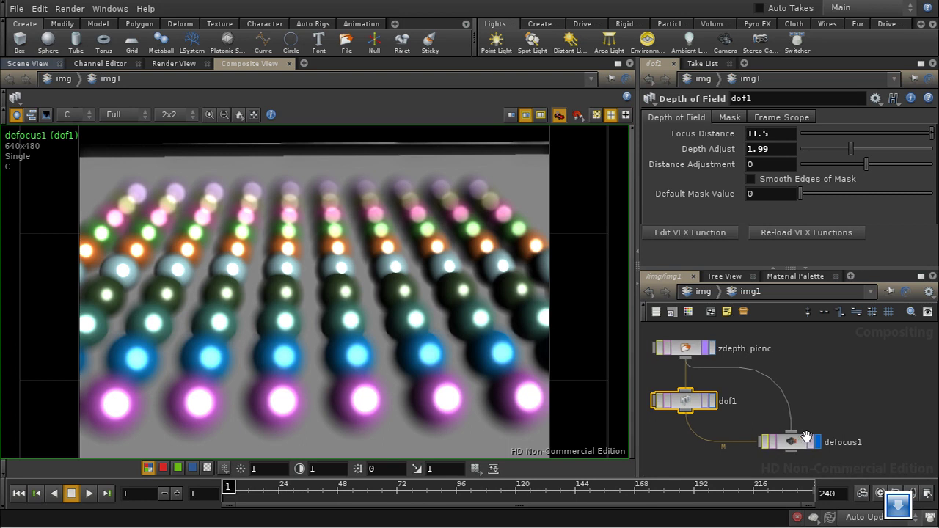
key("Tab")
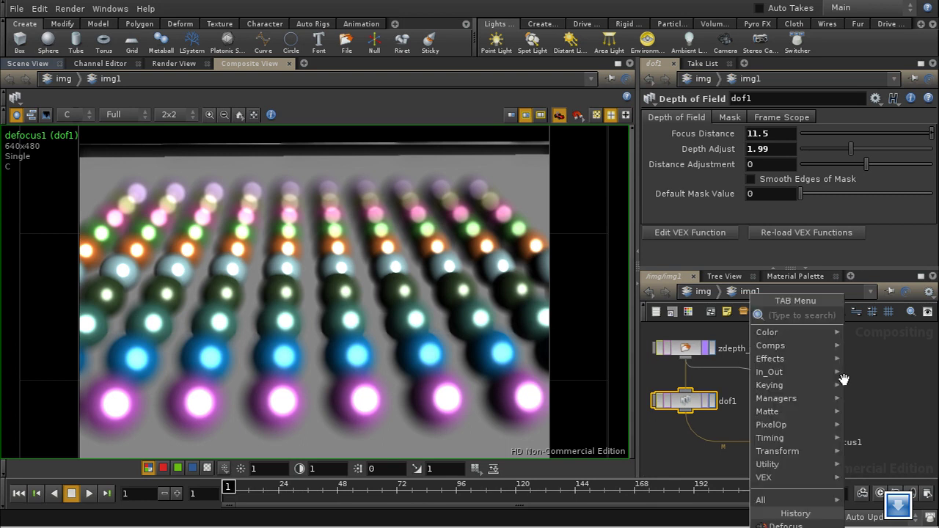
type("f")
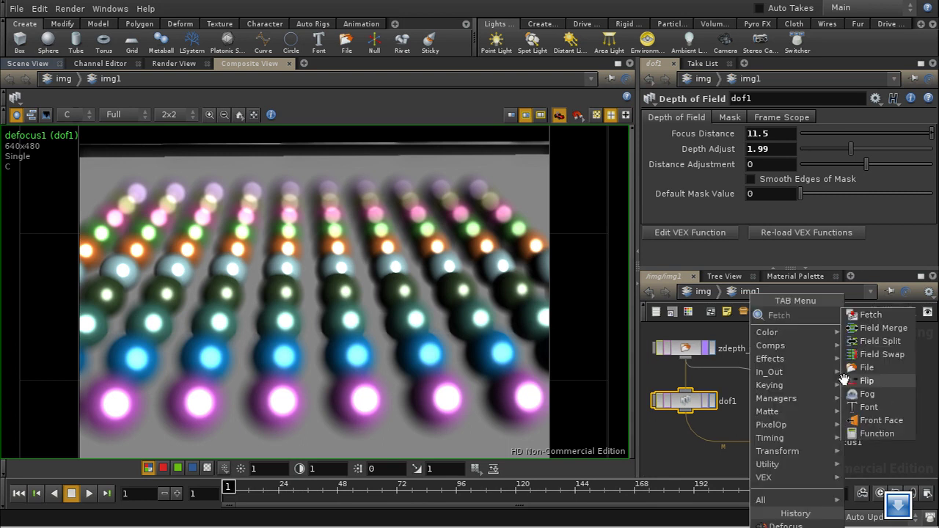
left_click(868, 392)
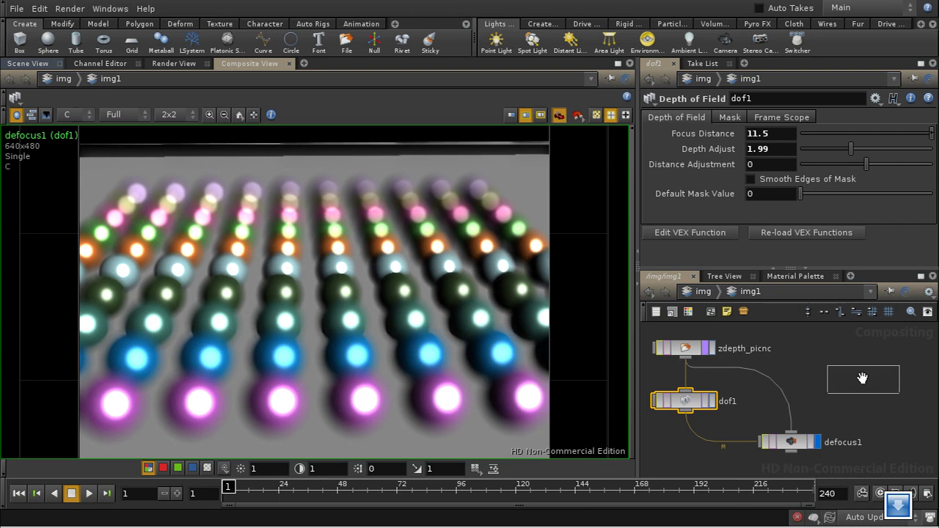
left_click(863, 383)
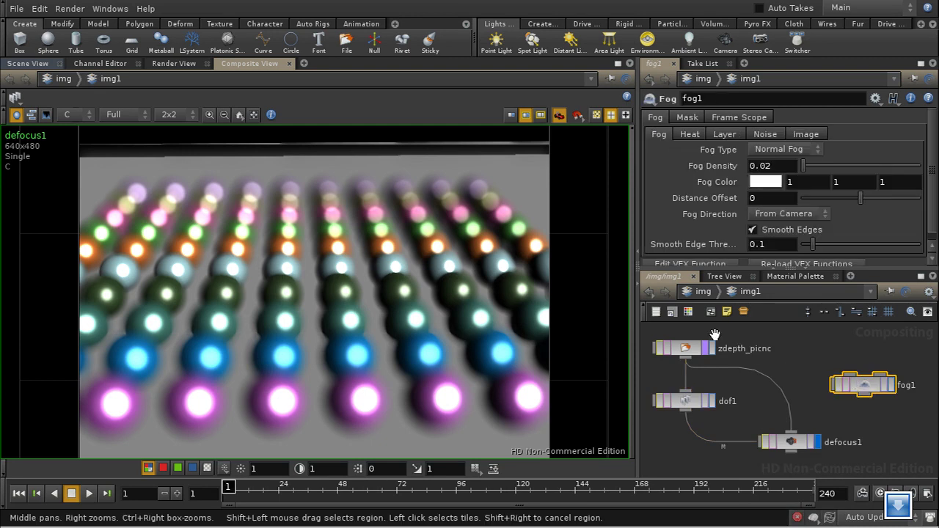
left_click_drag(685, 355, 848, 376)
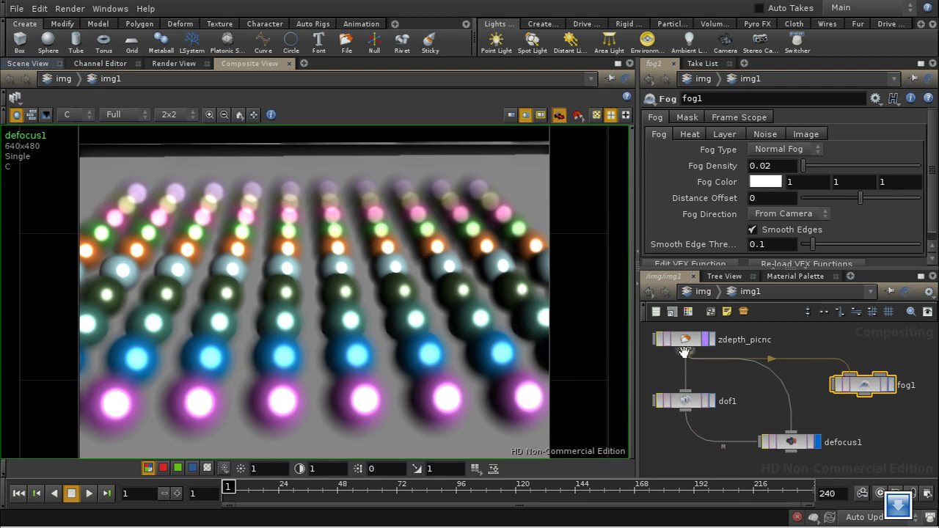
left_click(890, 384)
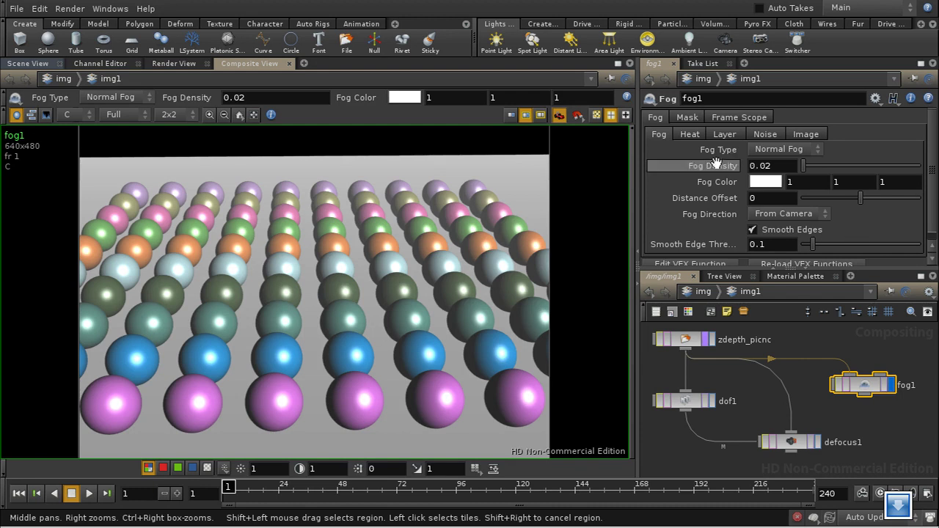
Step: Set the Fog Density to 0.04 and enable fog noise with a Noise Frequency of 5 on all three axes
middle_click_drag(717, 165, 747, 187)
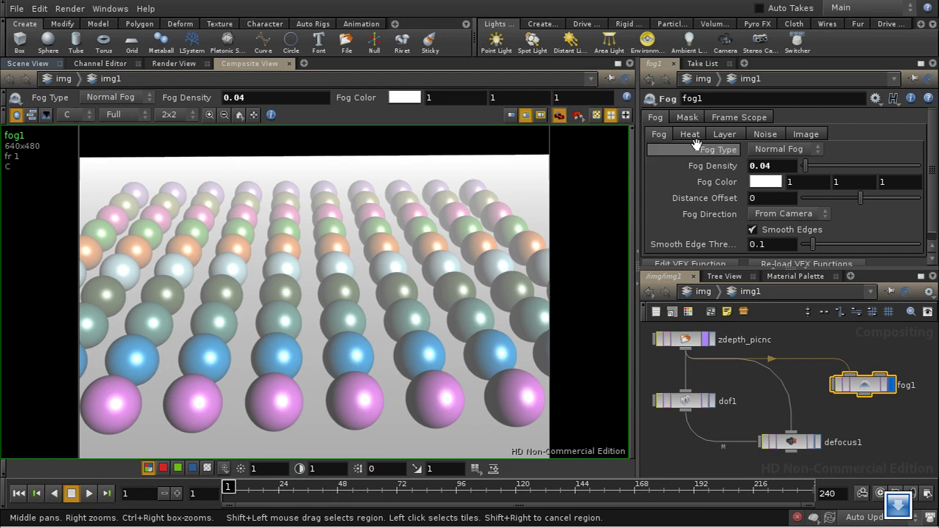
left_click(758, 134)
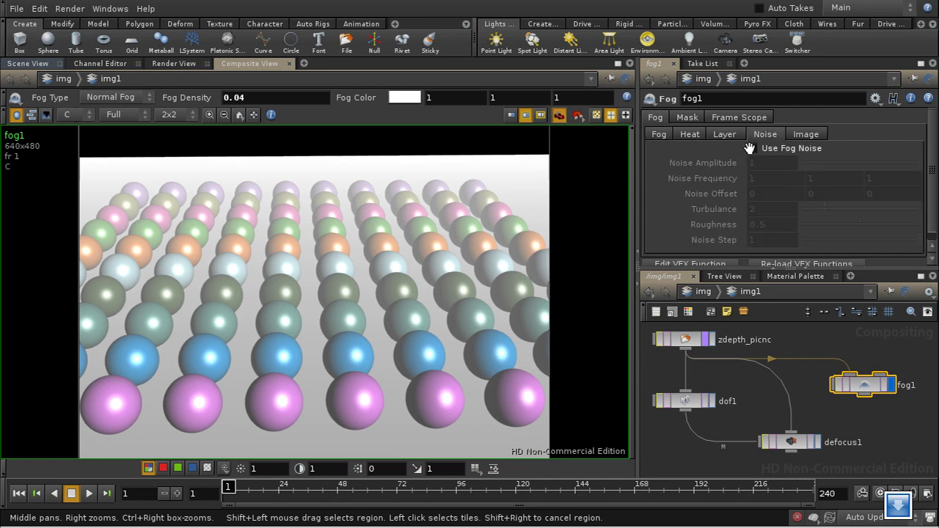
left_click(751, 149)
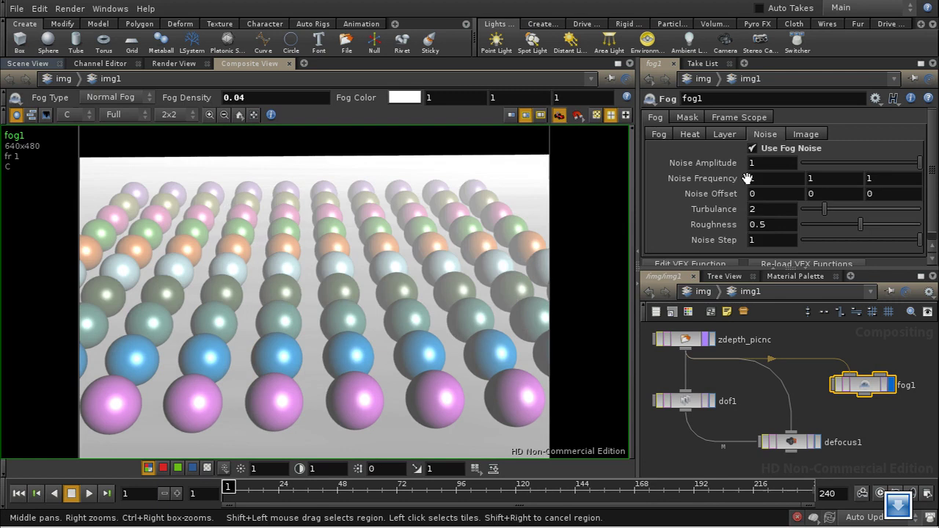
middle_click_drag(715, 178, 800, 143)
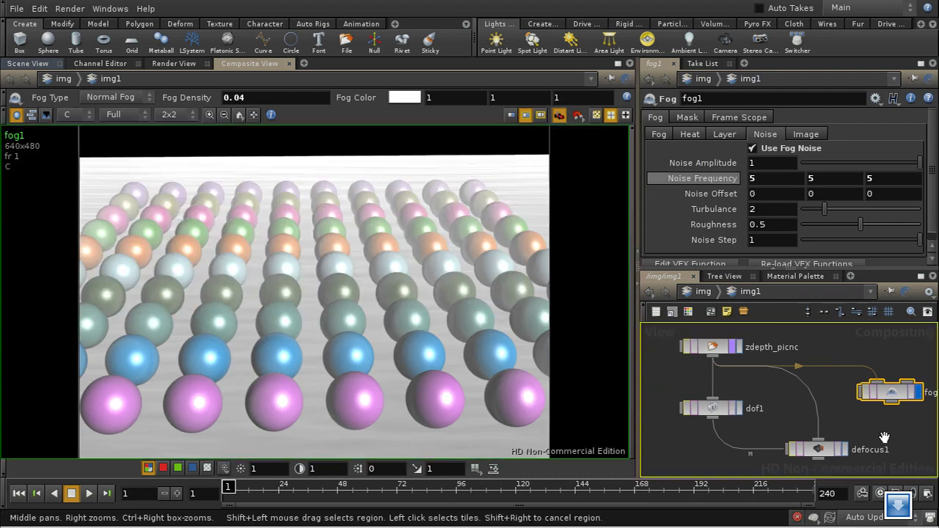
middle_click_drag(857, 430, 883, 437)
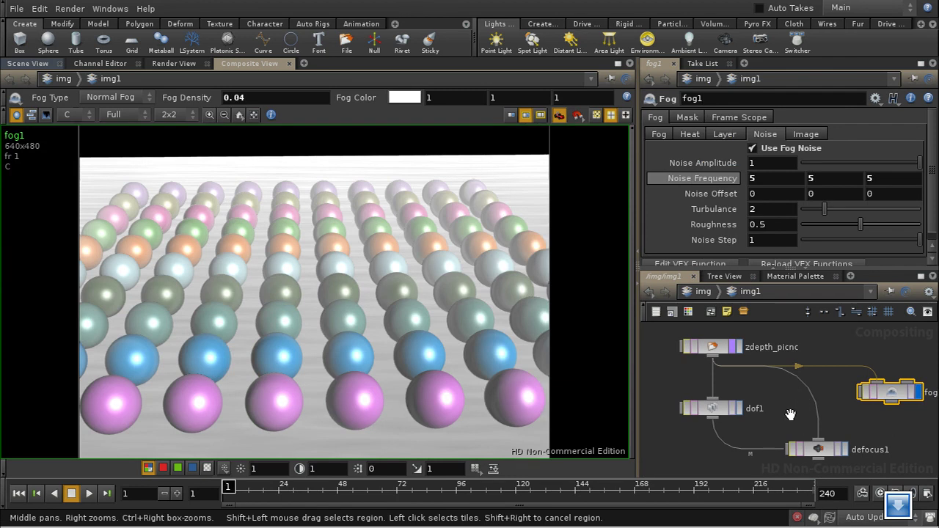
middle_click_drag(790, 414, 782, 412)
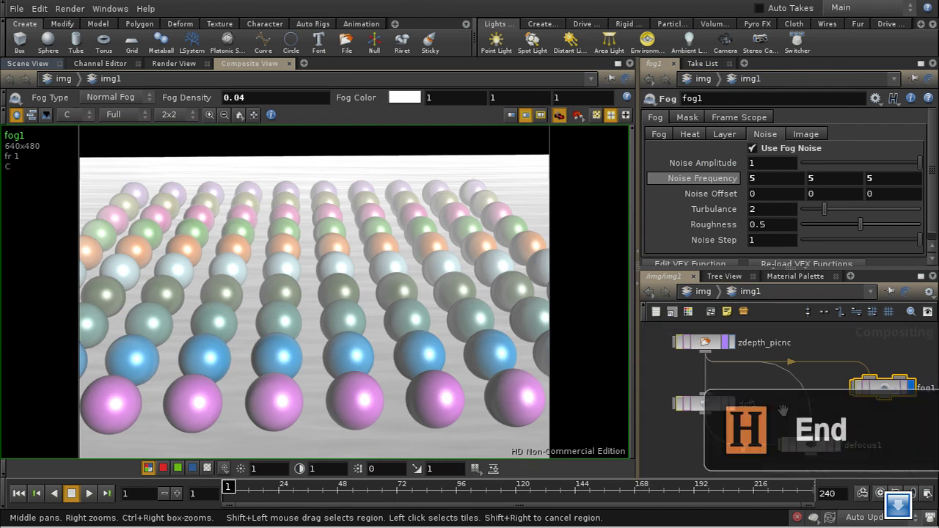